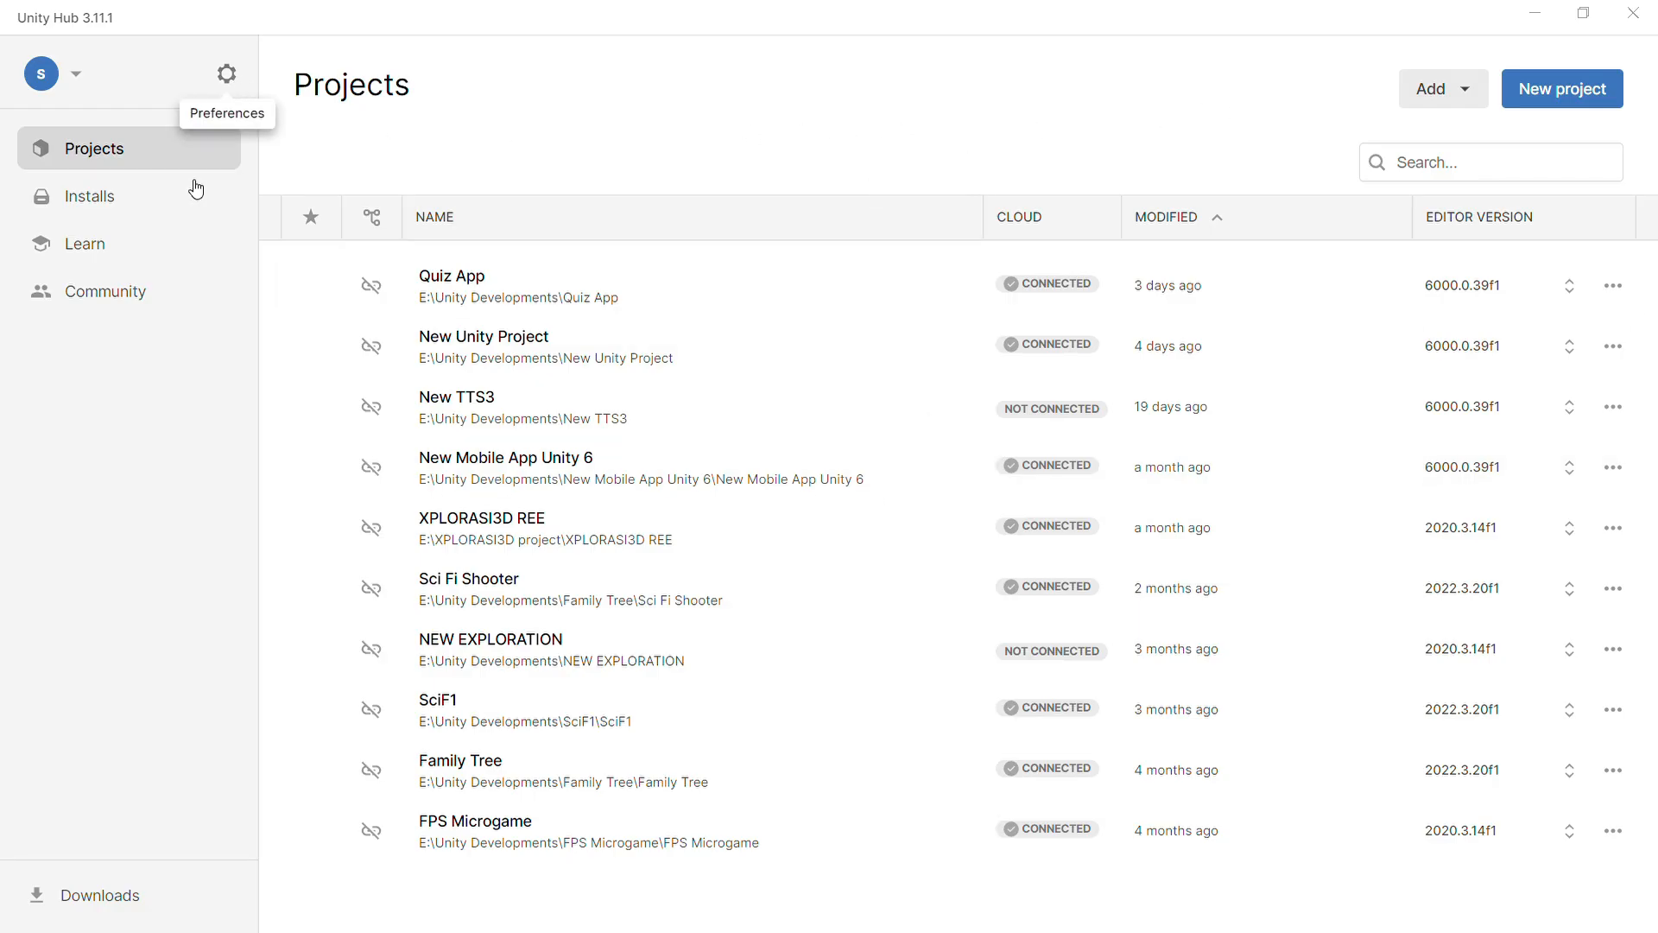
Step: Review the installed editors, the Learn projects and the Community resources
click(112, 199)
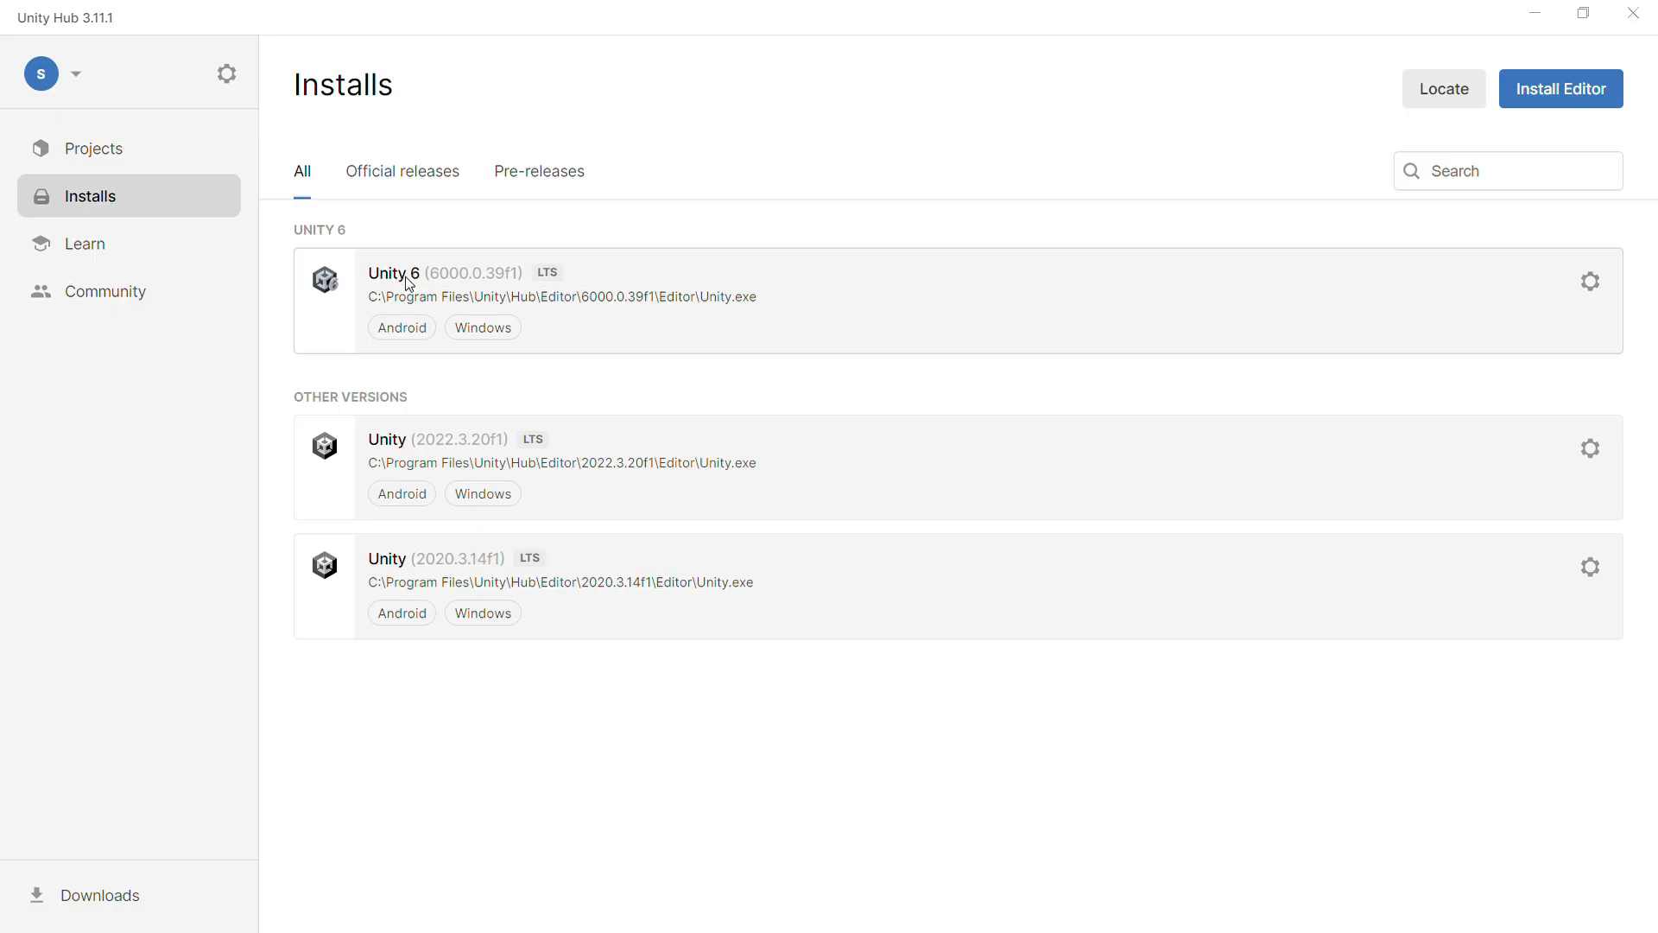
click(117, 249)
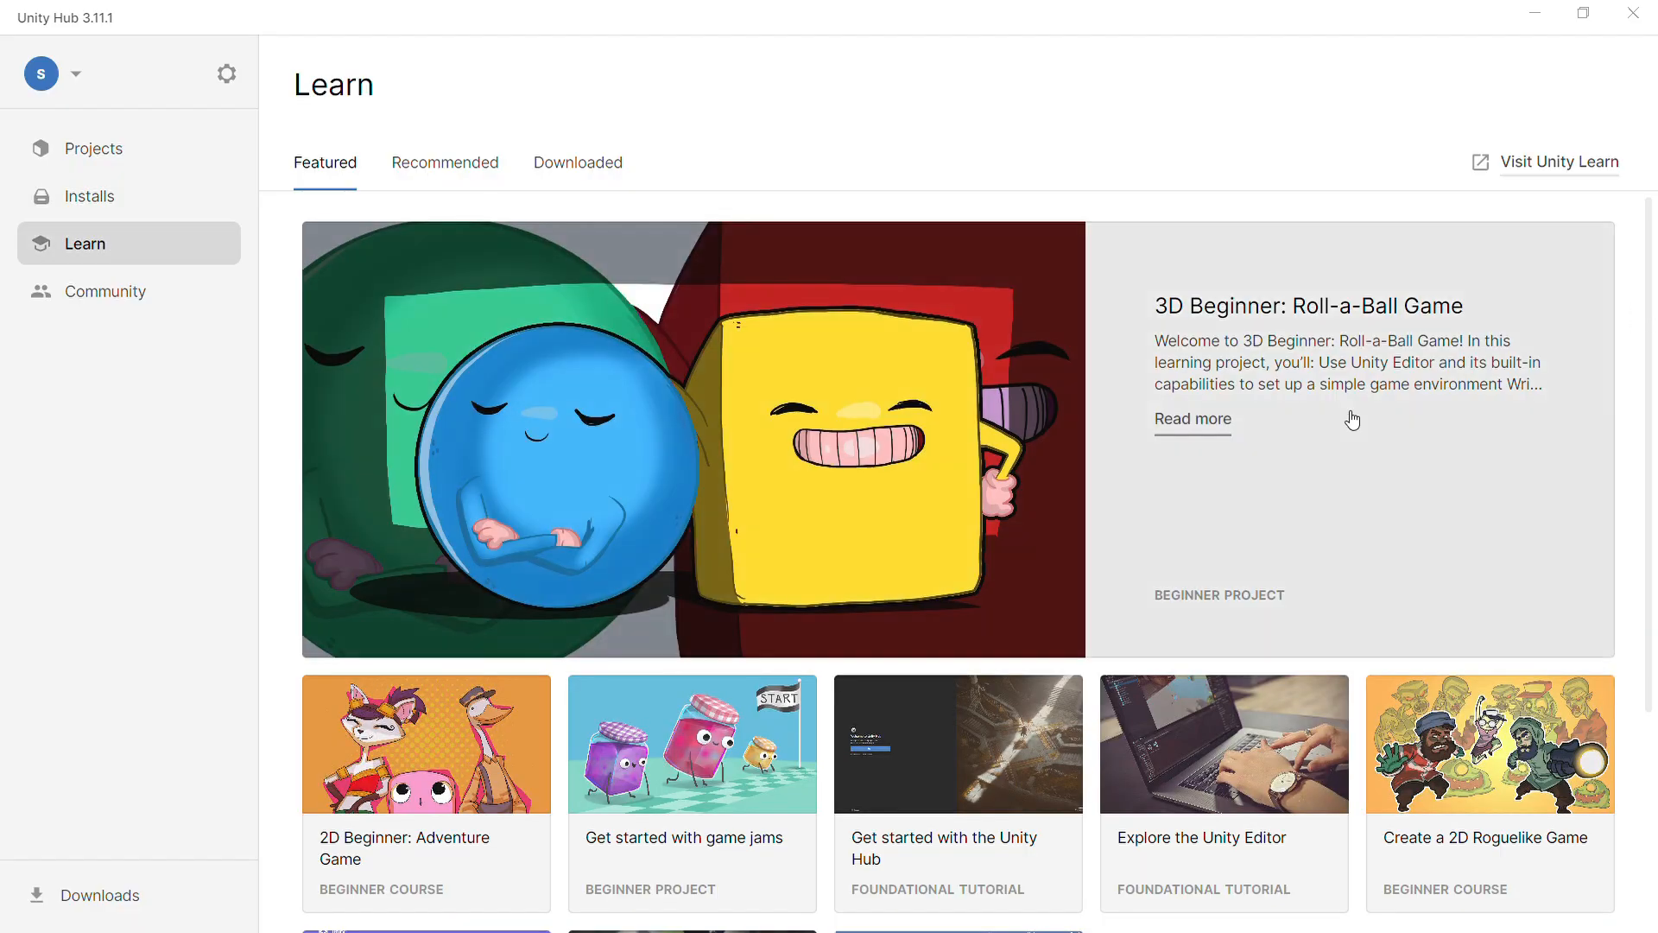
drag(1649, 269, 1655, 465)
scroll(1655, 465, up, 3)
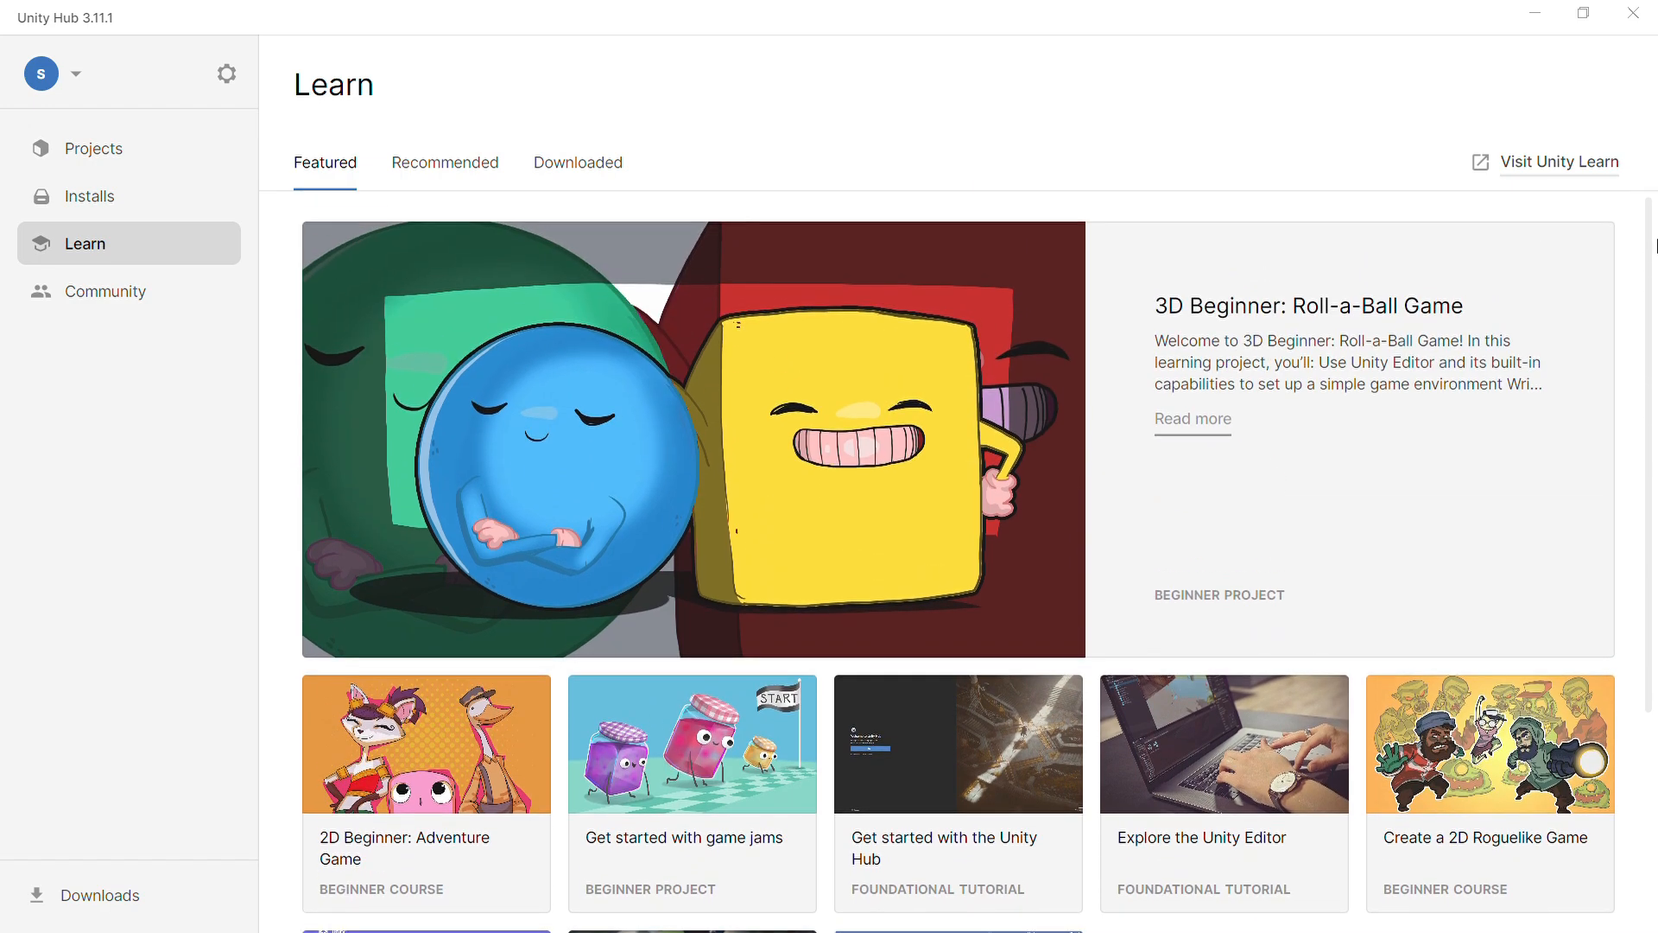
click(130, 292)
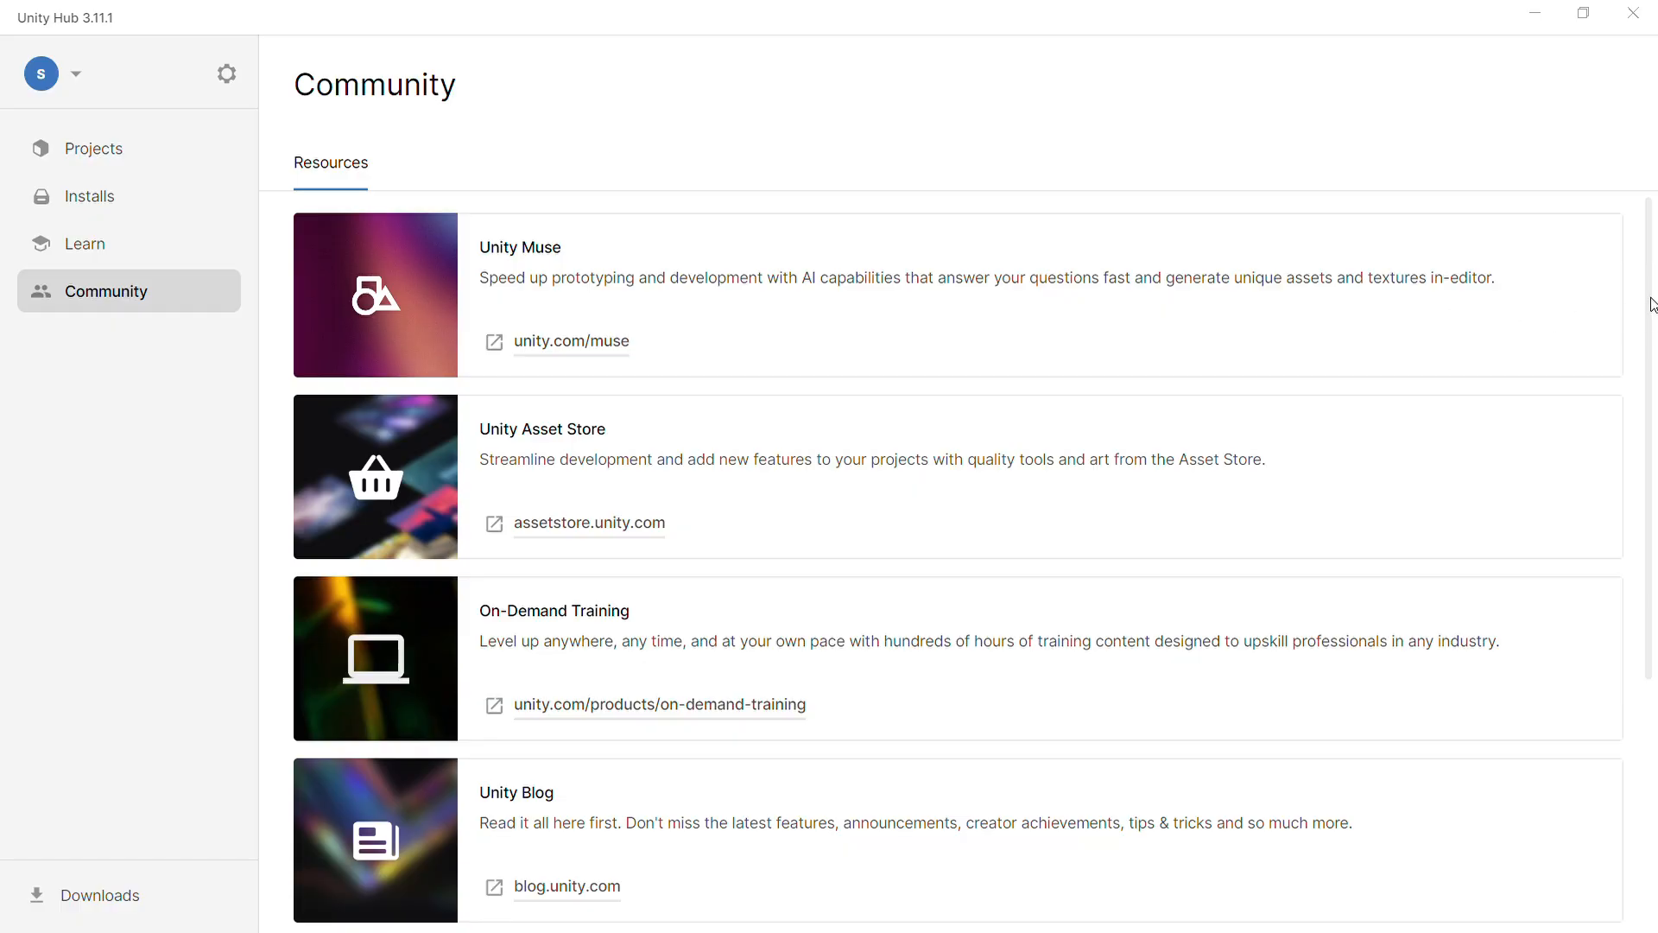
drag(1652, 304, 1636, 268)
Step: Review the project and install locations in the preferences, and preview the Dark theme before restoring Light
click(227, 78)
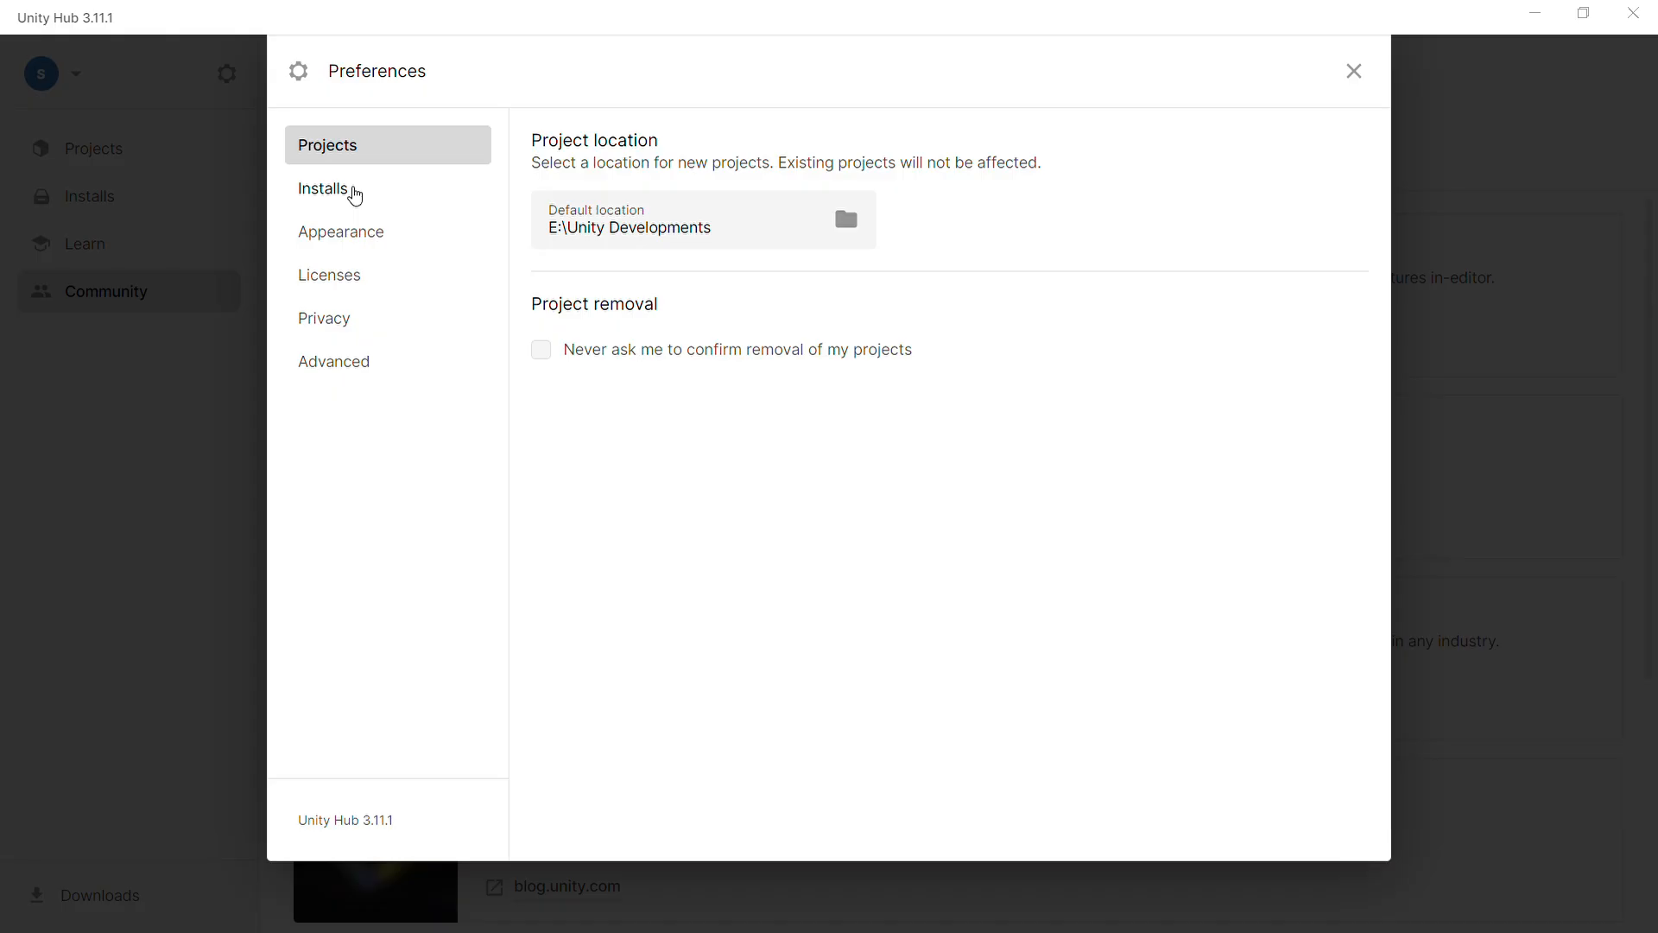
click(355, 197)
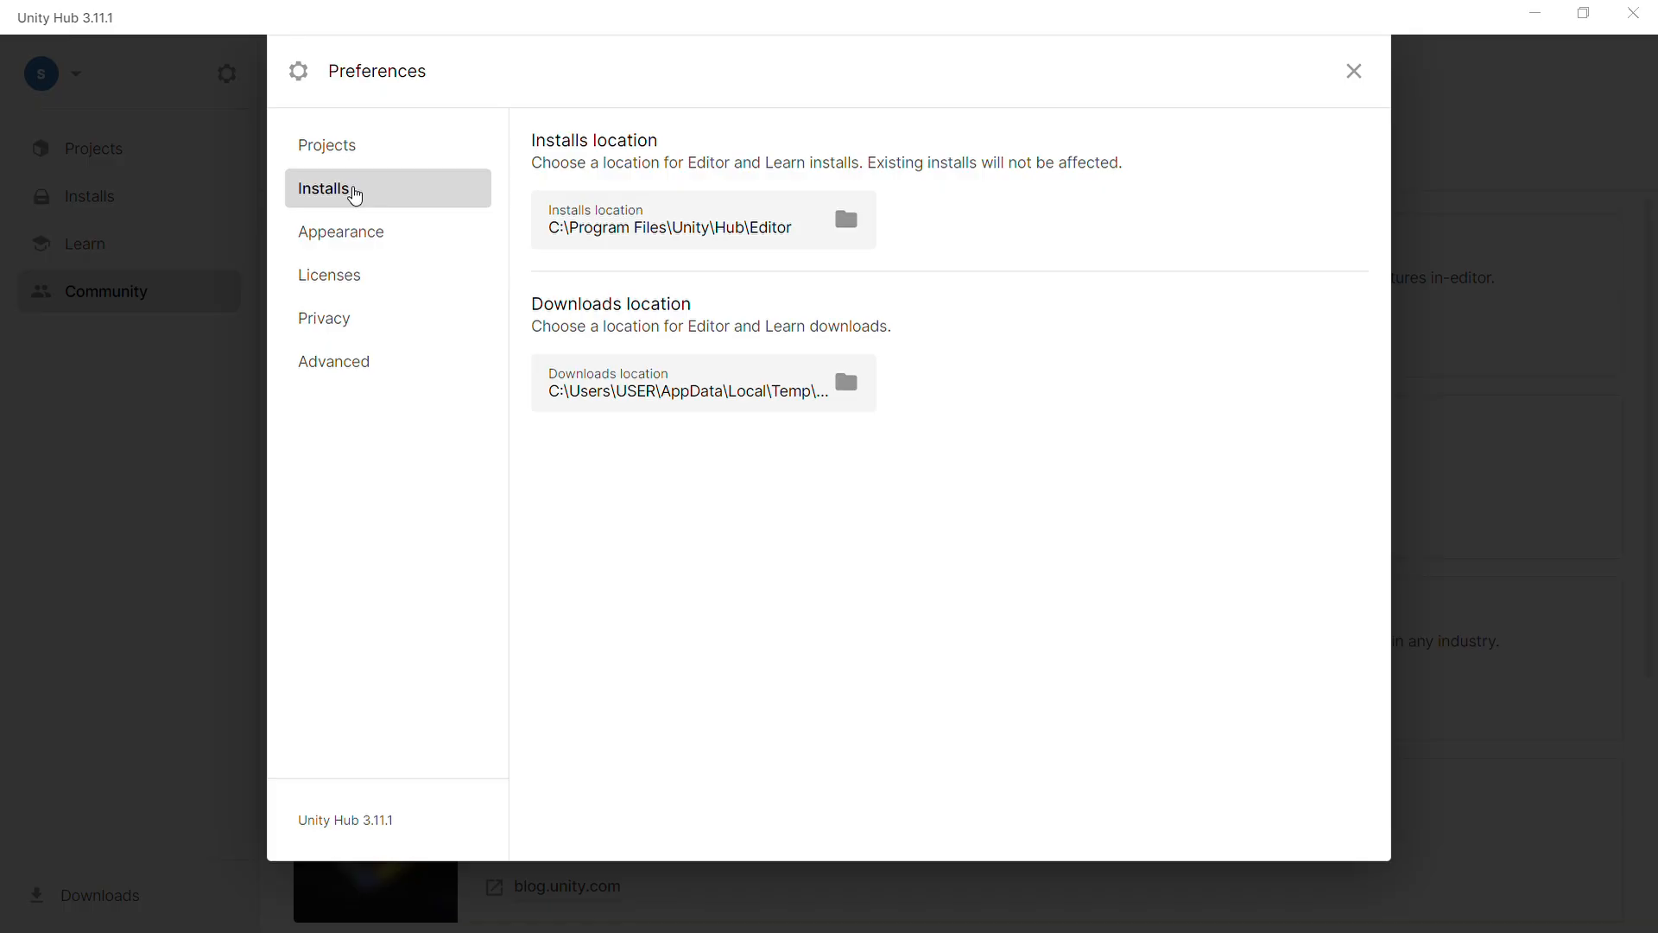
click(359, 238)
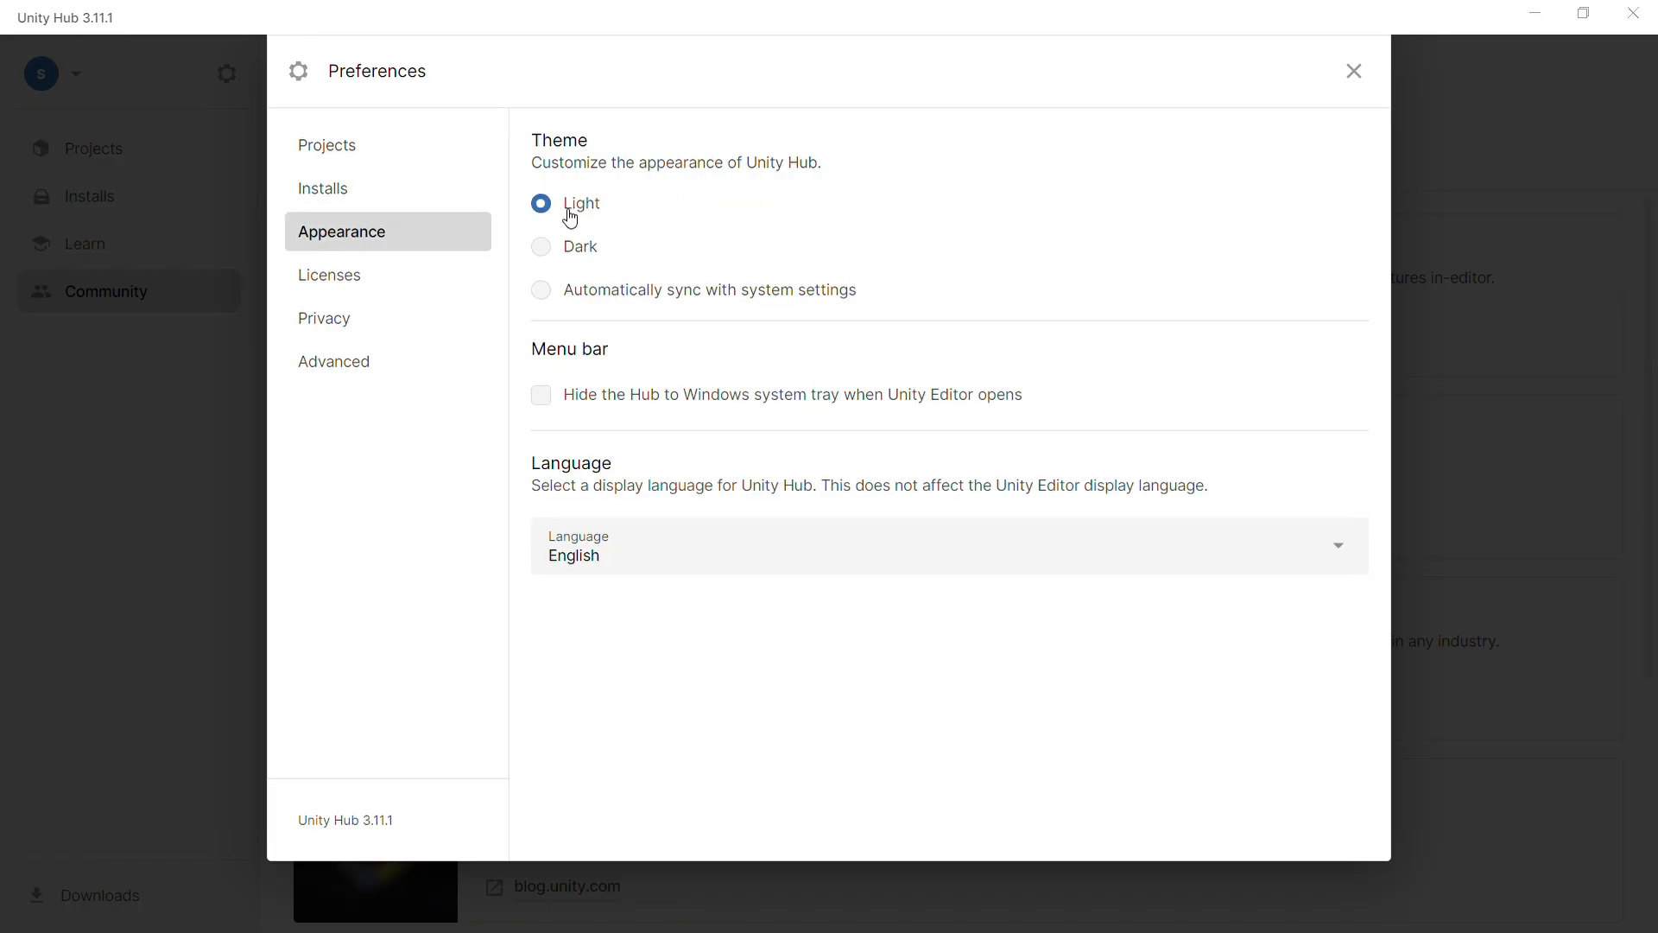
click(553, 248)
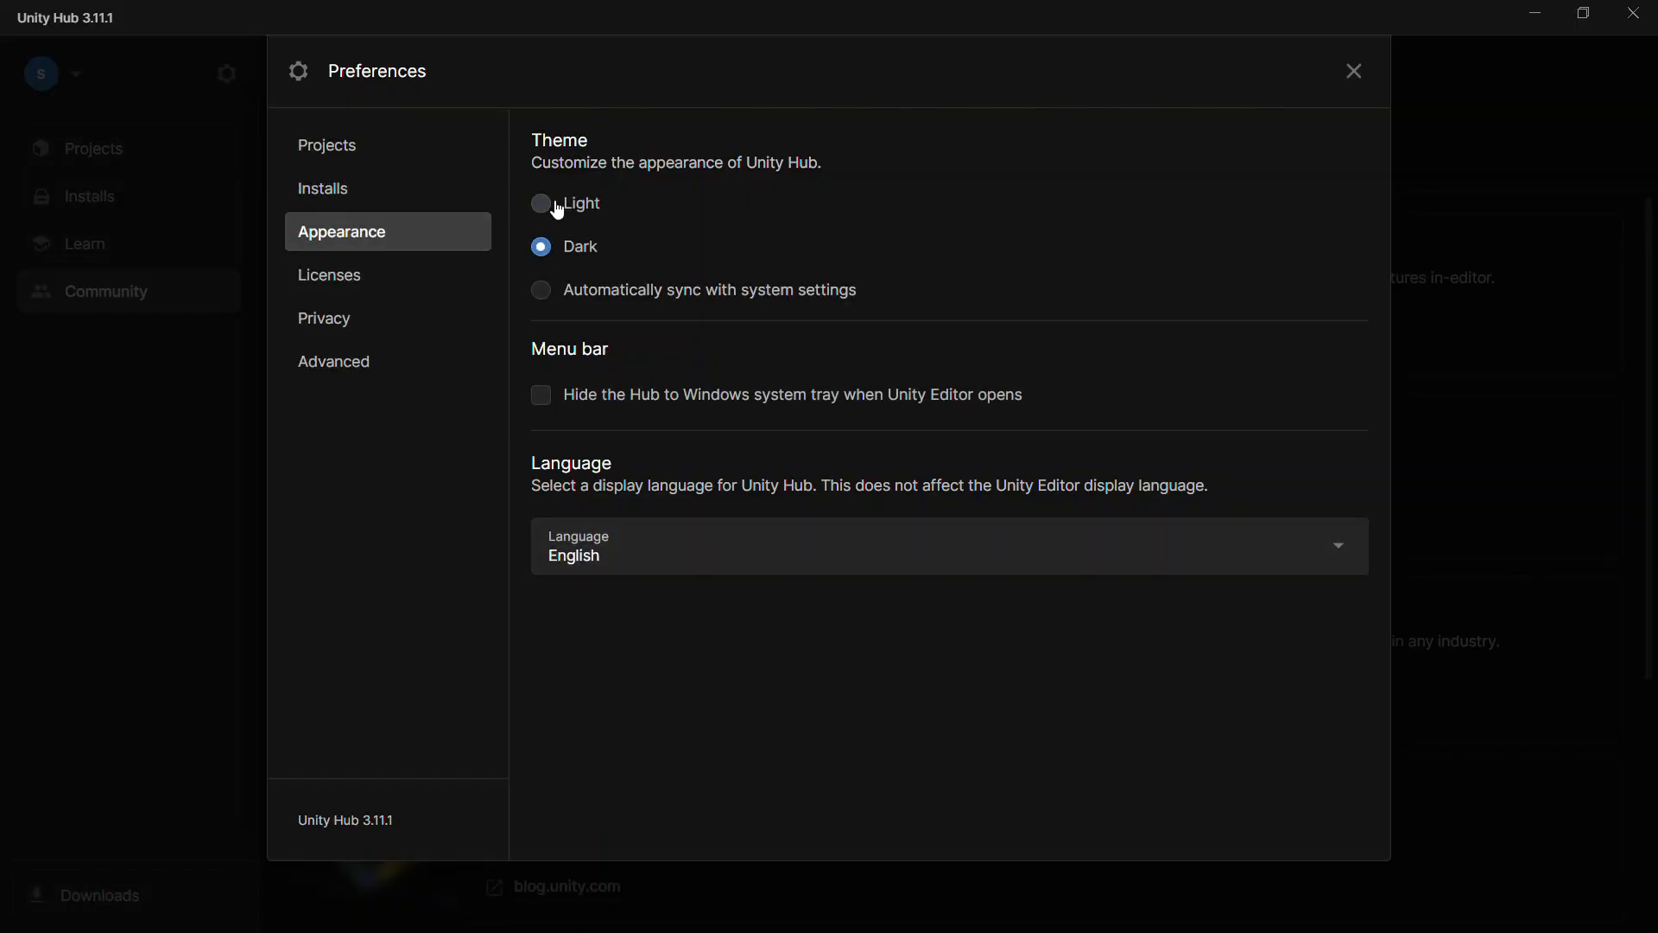
click(557, 207)
Step: Refresh the license list and view the free personal license offer, leaving the preferences without accepting it
click(338, 274)
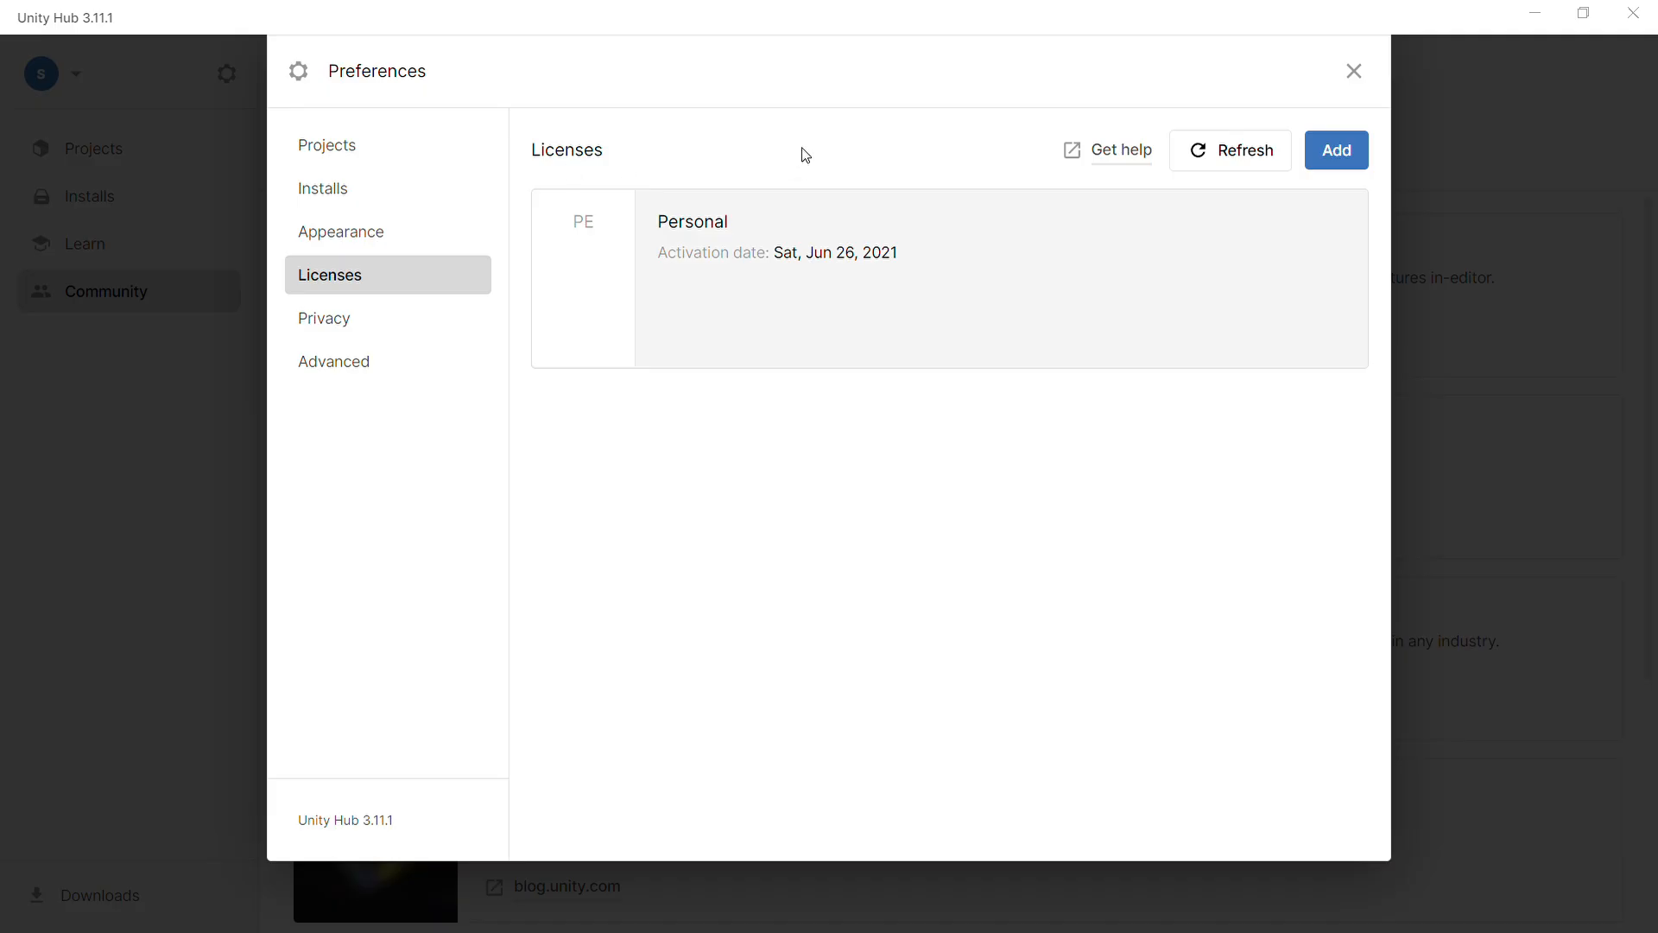
click(1192, 149)
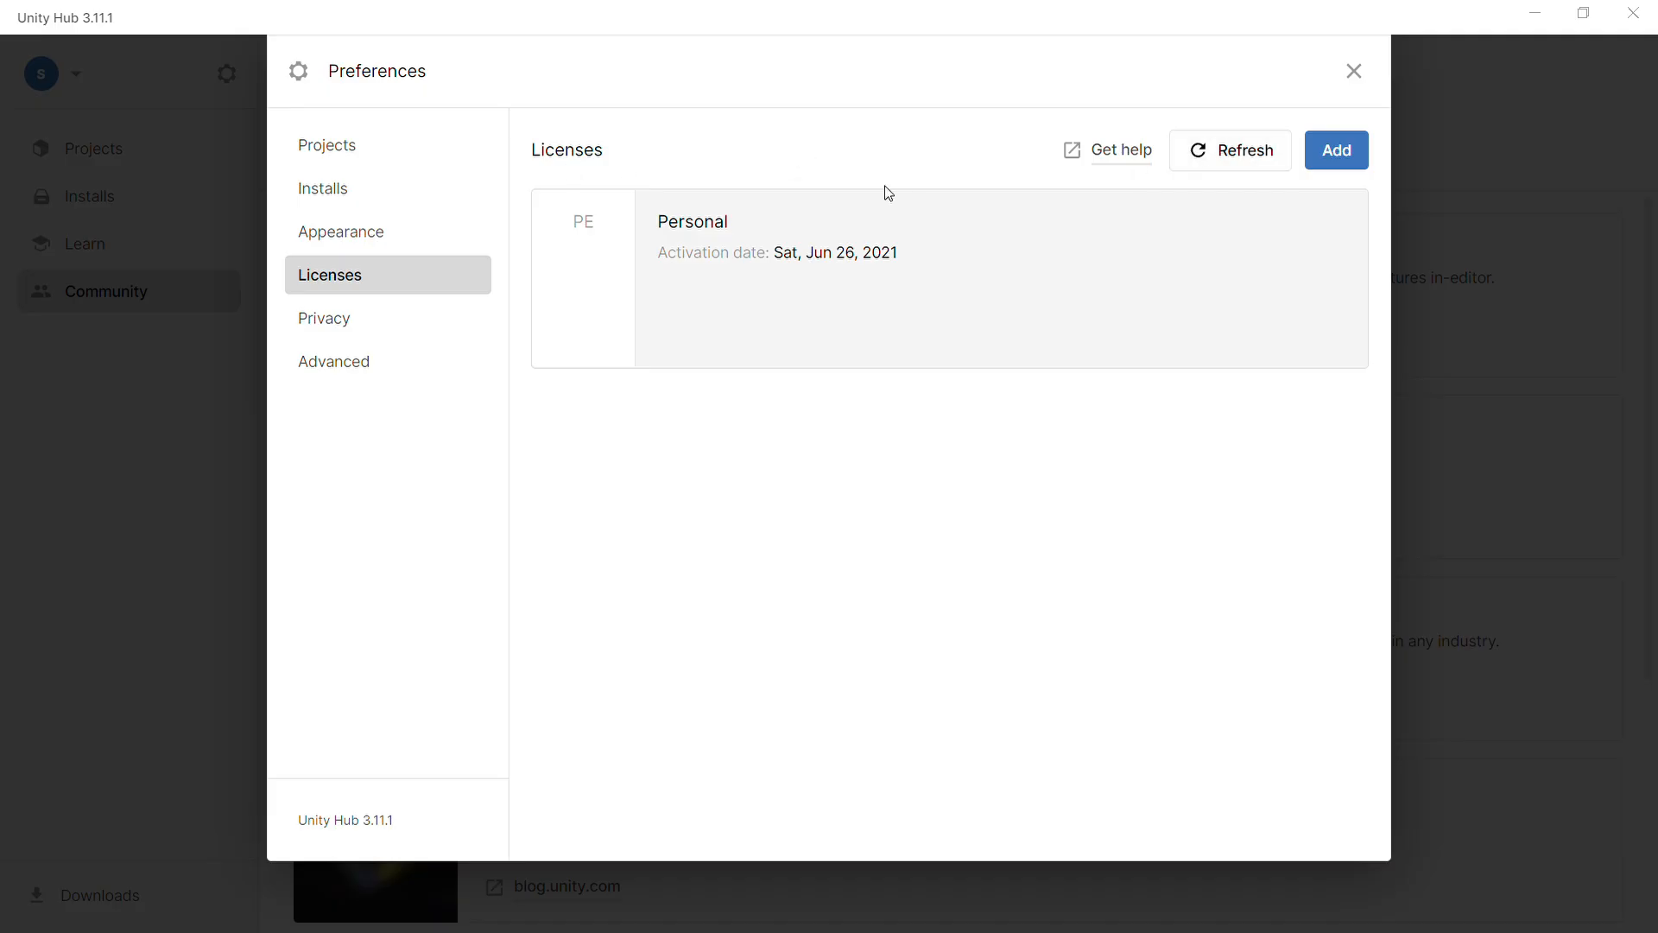
click(1338, 156)
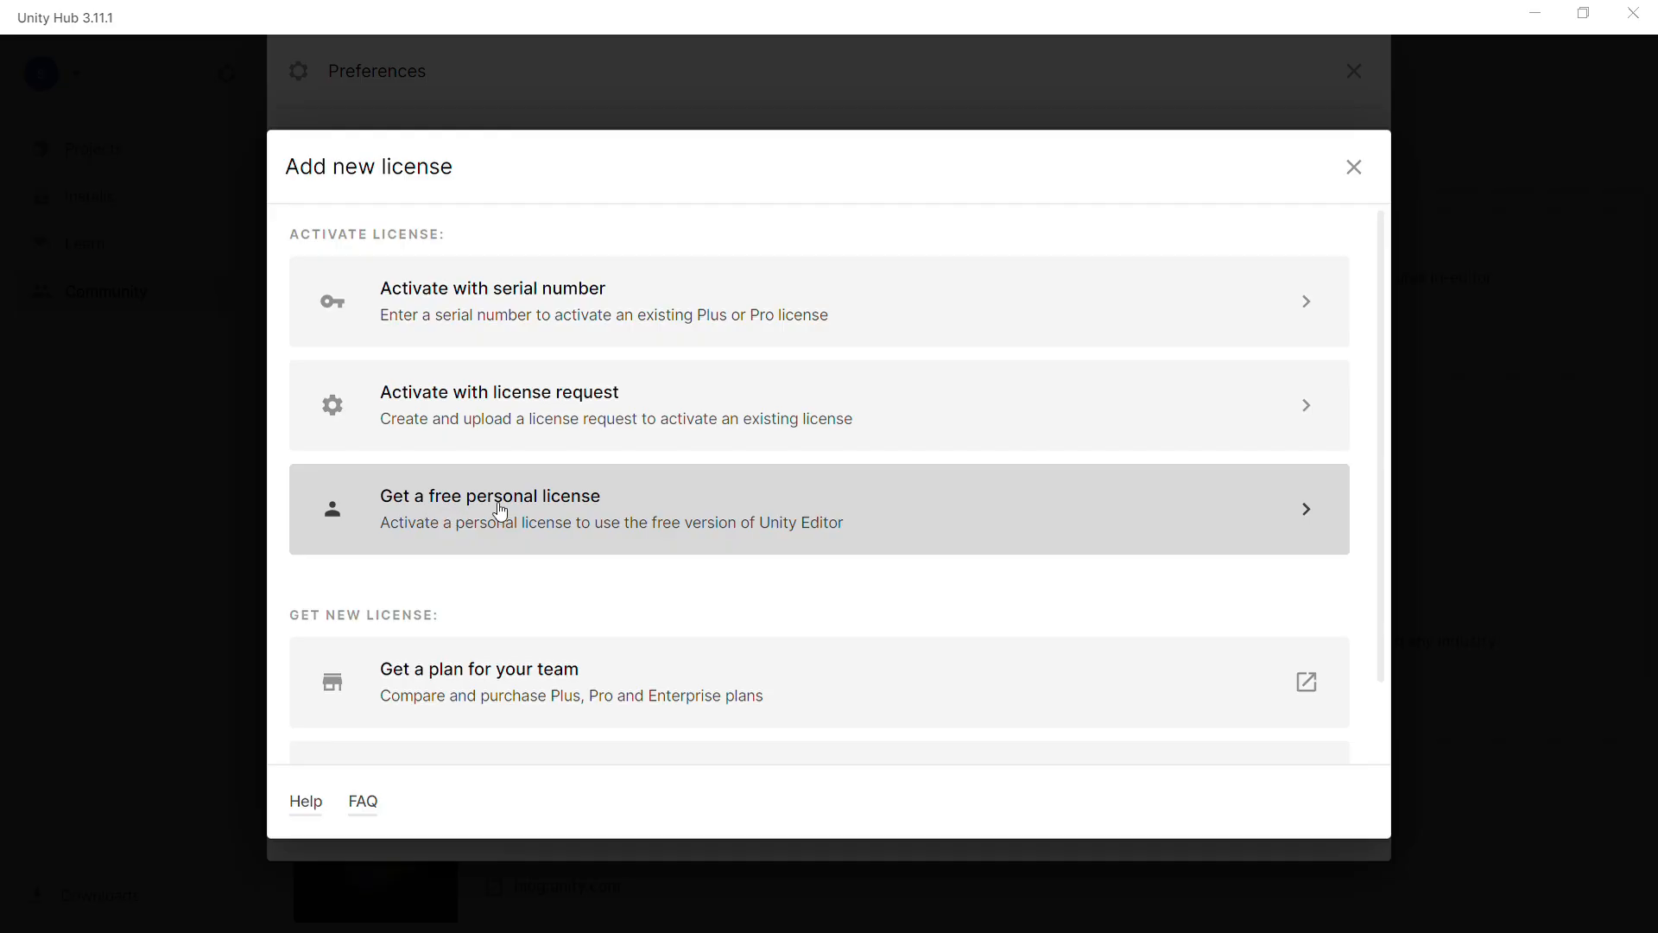
click(1305, 513)
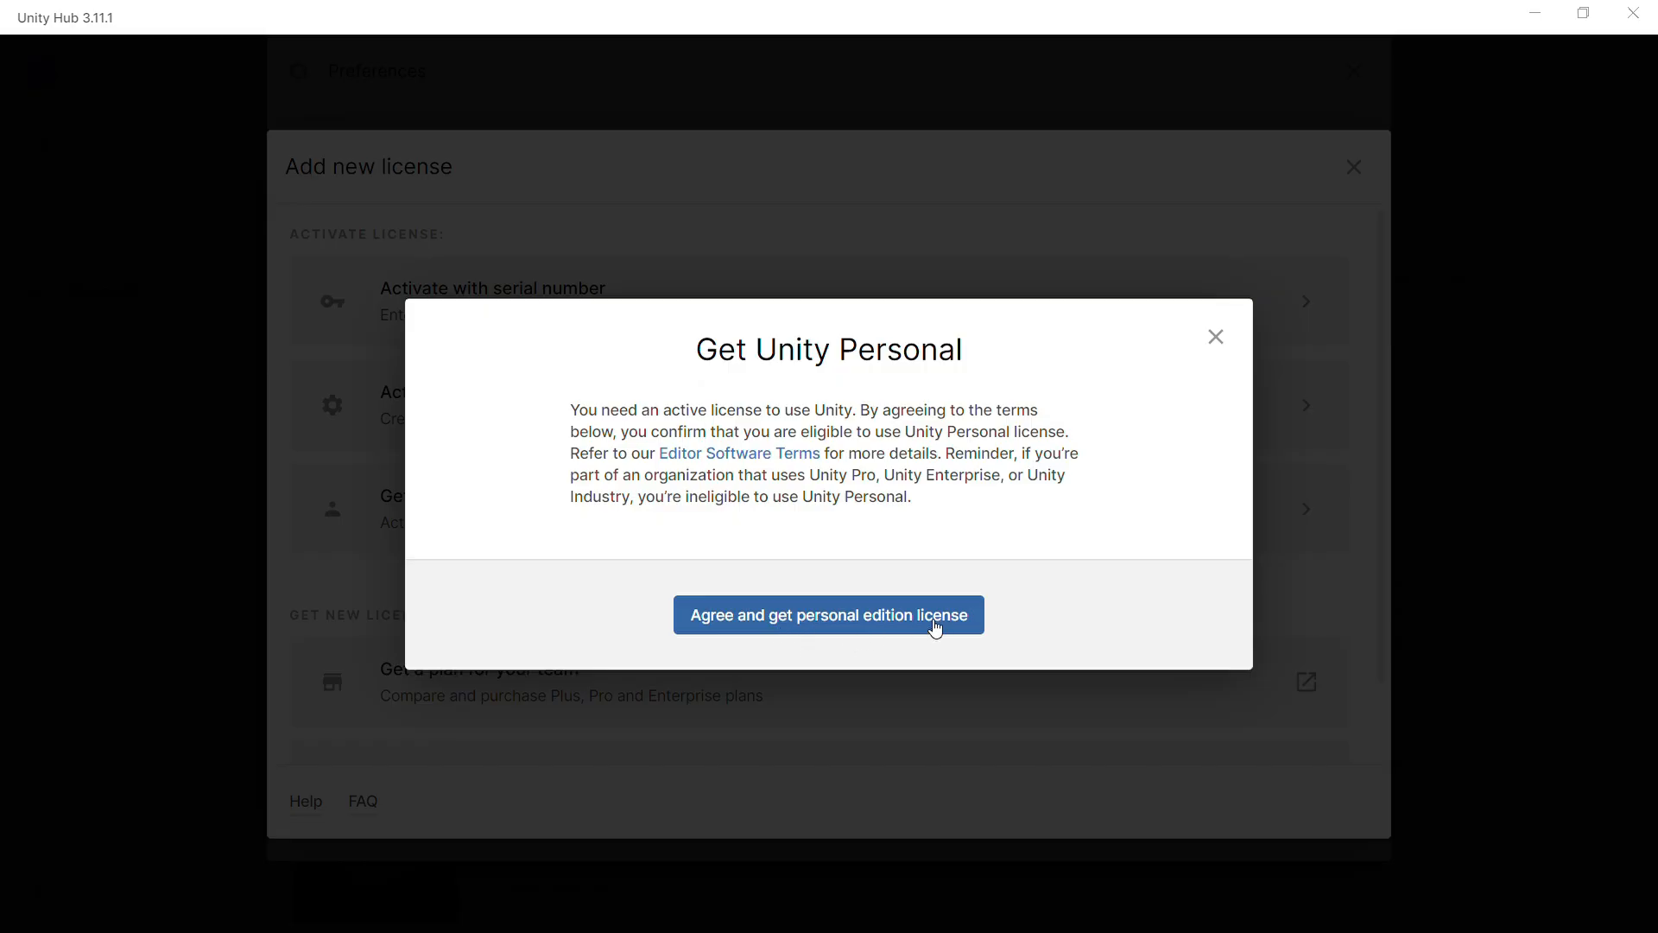
click(1216, 338)
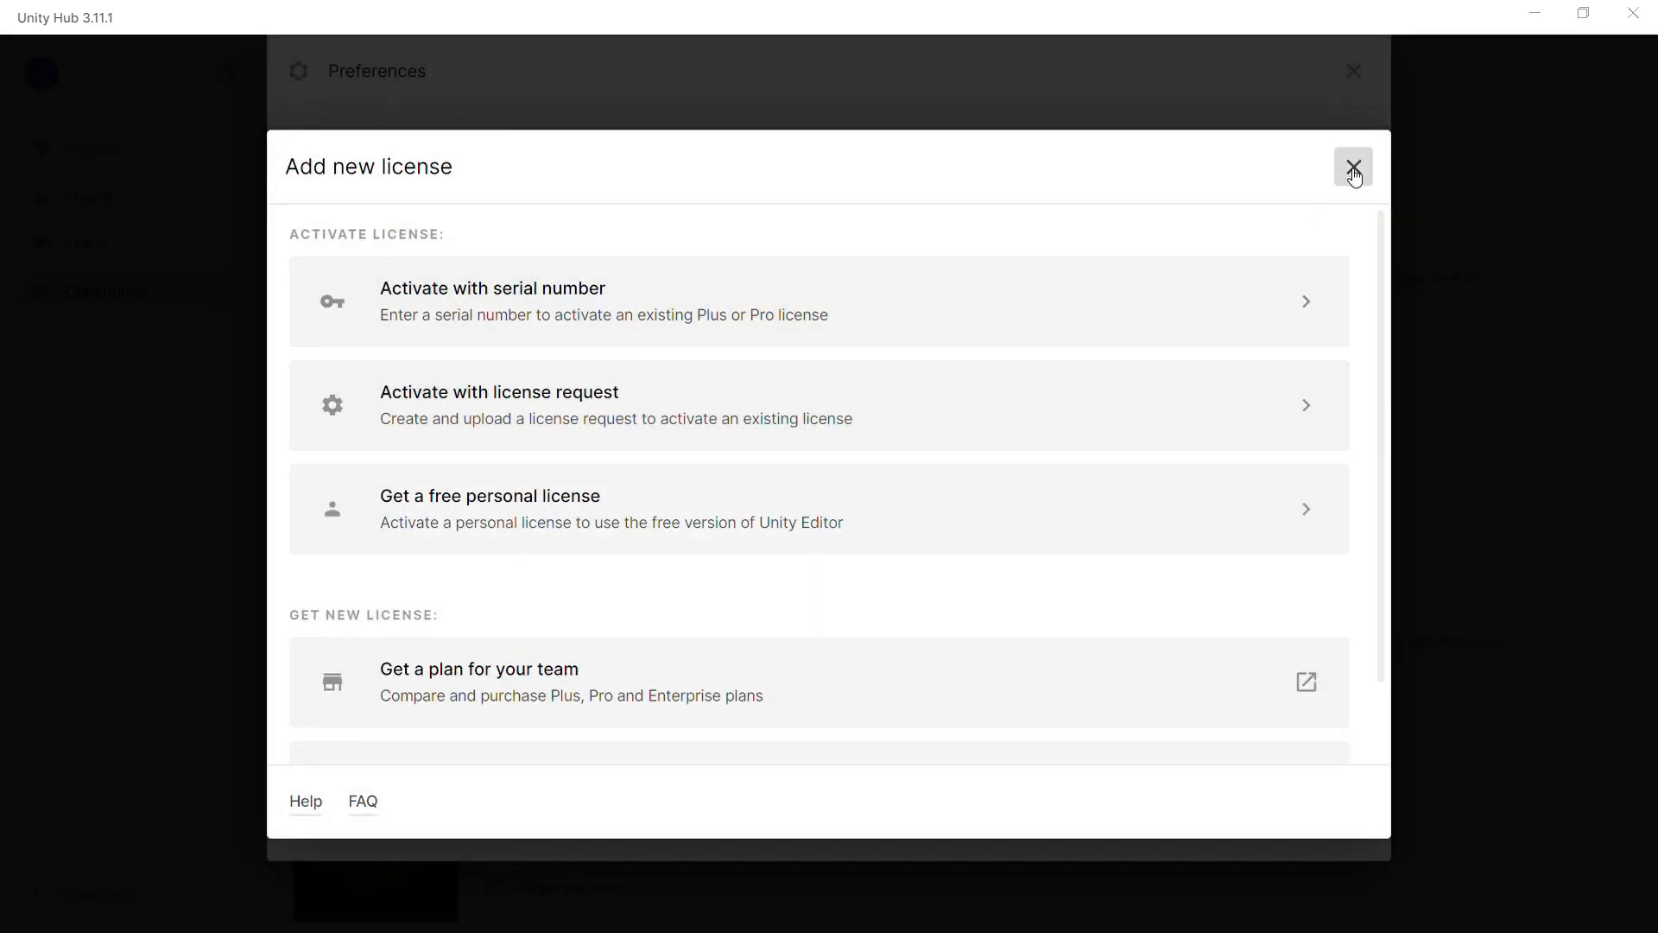
click(1353, 168)
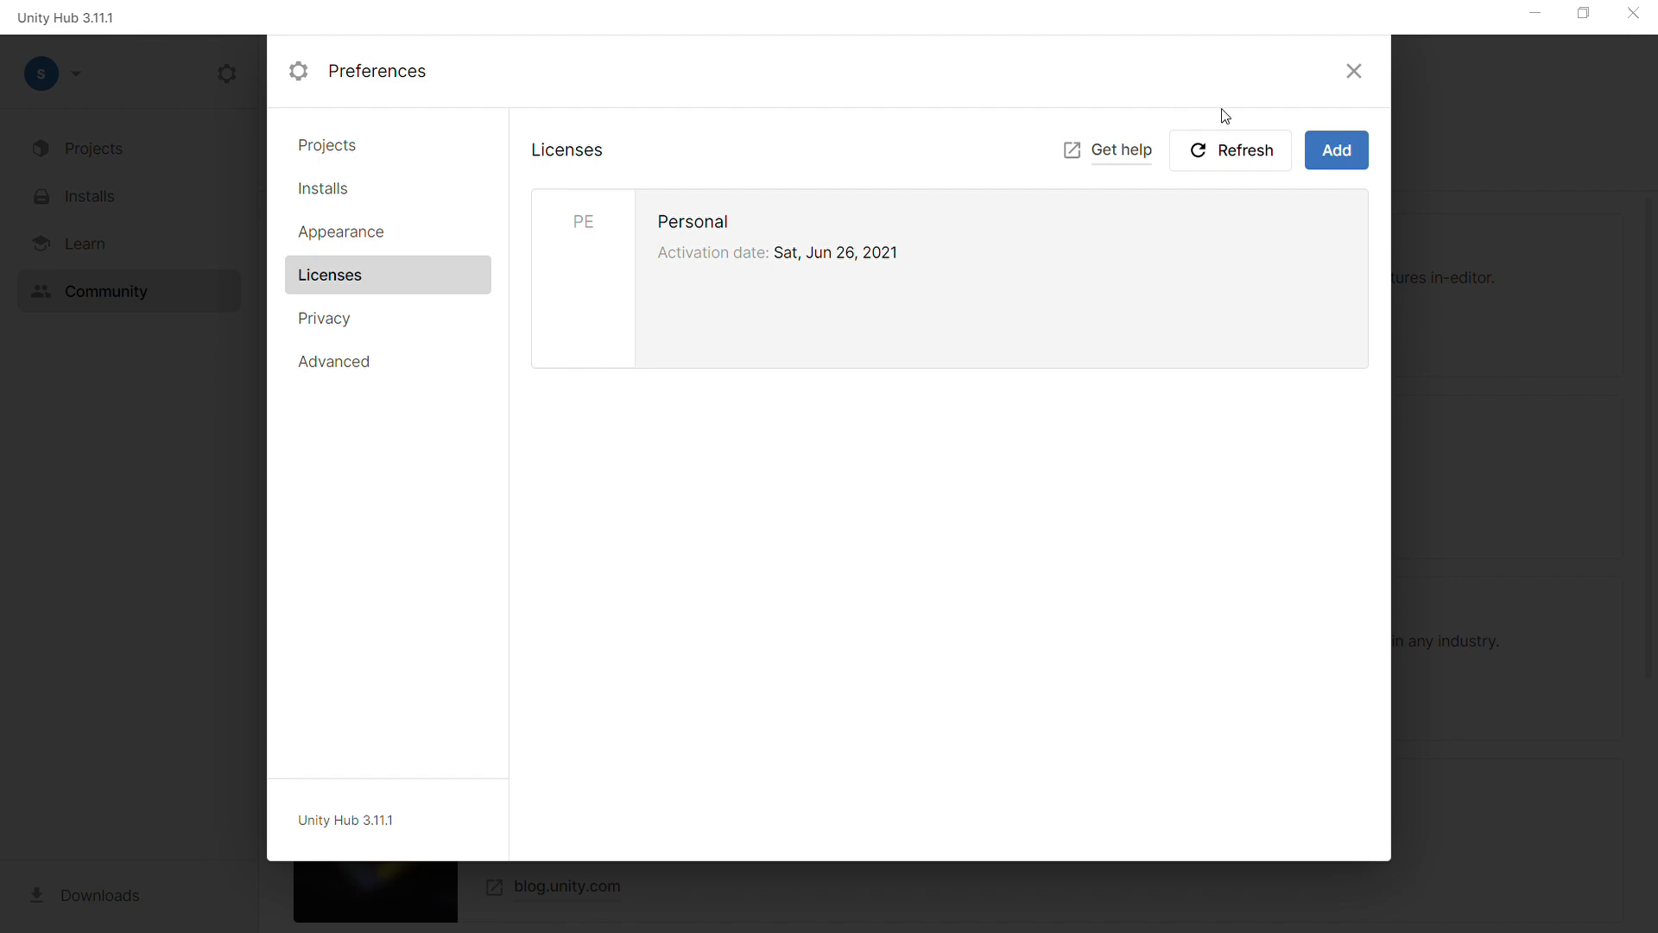
click(1355, 72)
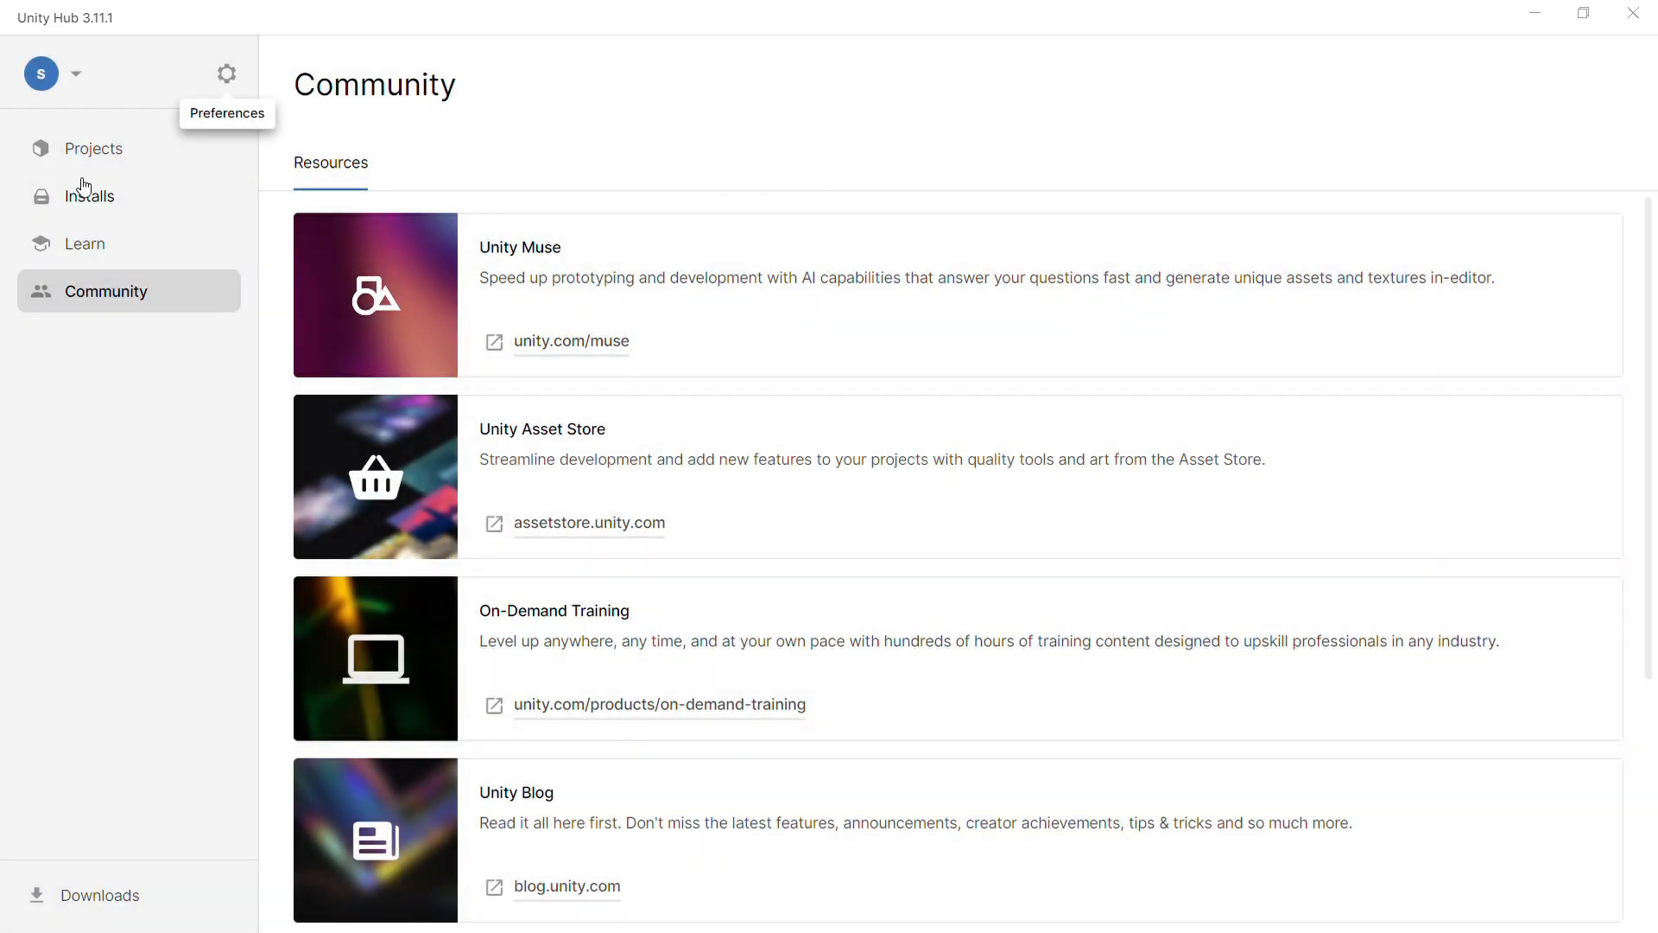
Step: Open the module selection for installing the recommended Unity 6 (6000.0.45f1) editor
click(89, 153)
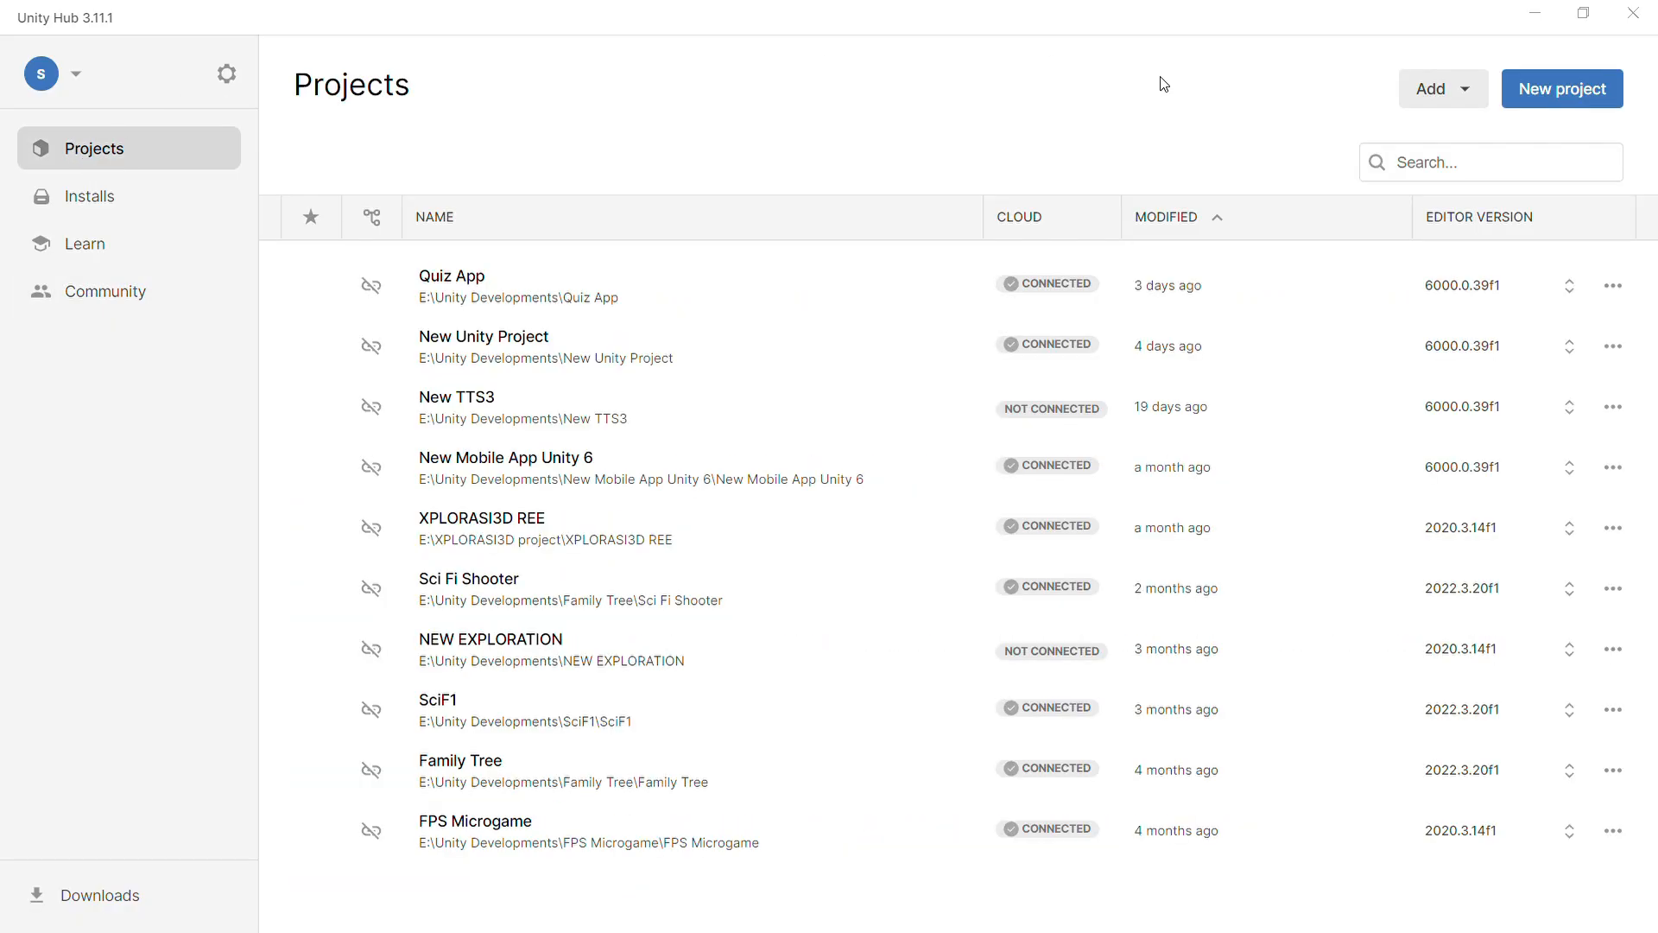
click(94, 202)
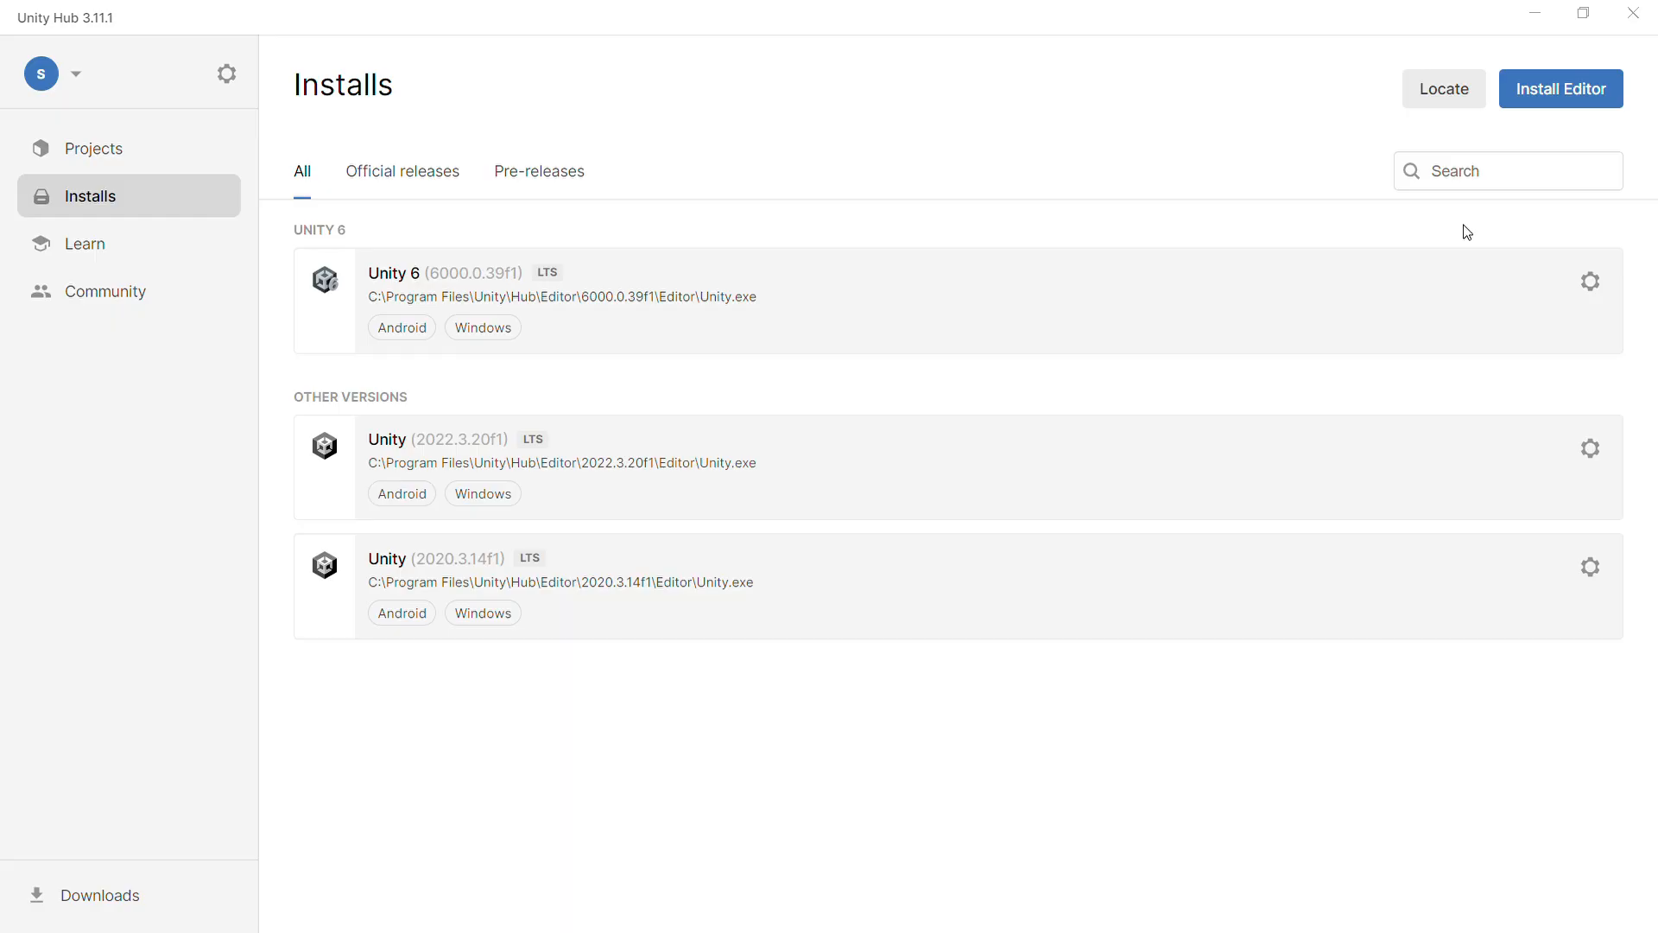
click(1570, 86)
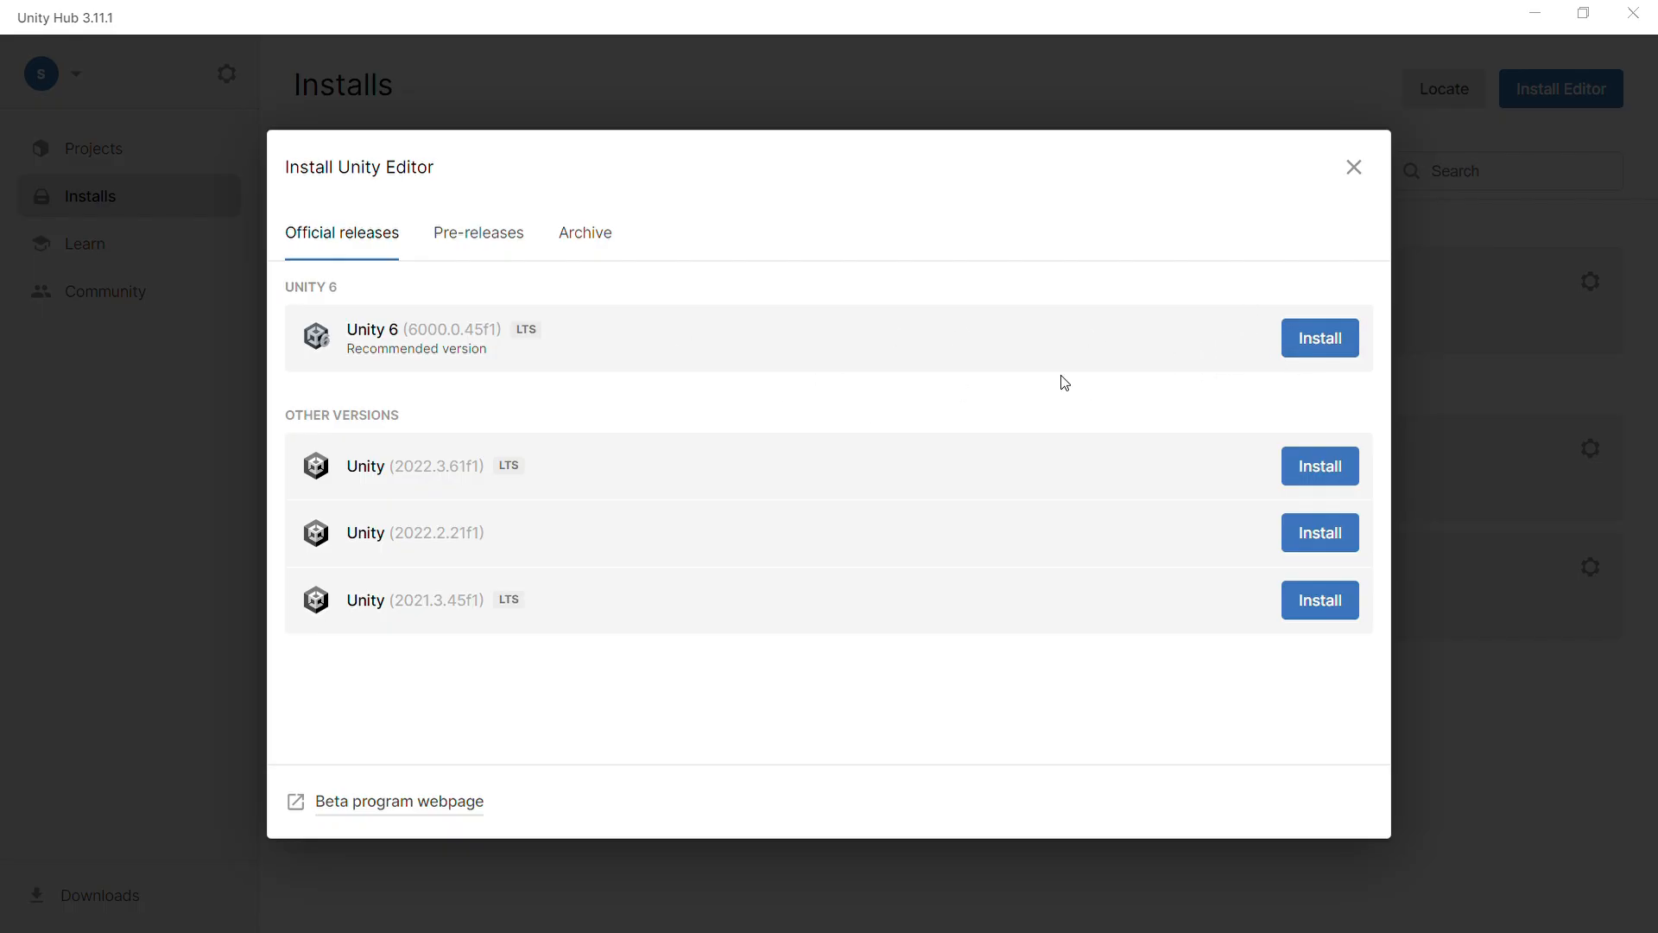
click(1305, 345)
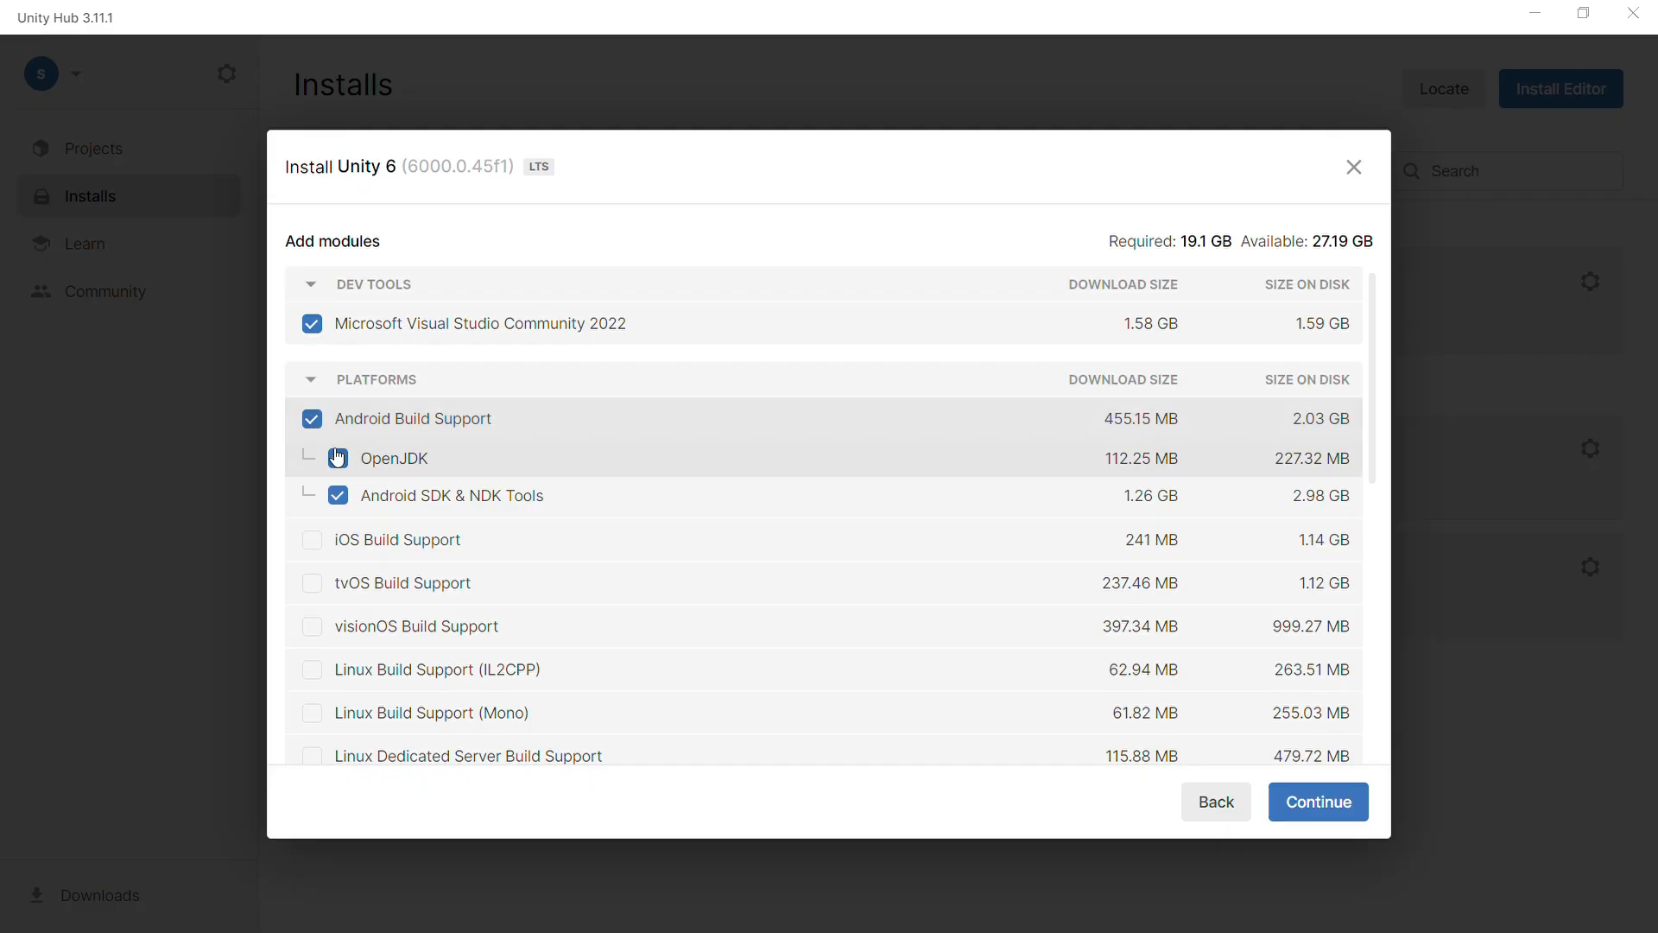
Step: Review the Android, Windows and documentation modules offered for Unity 6, and close the installer without installing
click(312, 419)
click(312, 420)
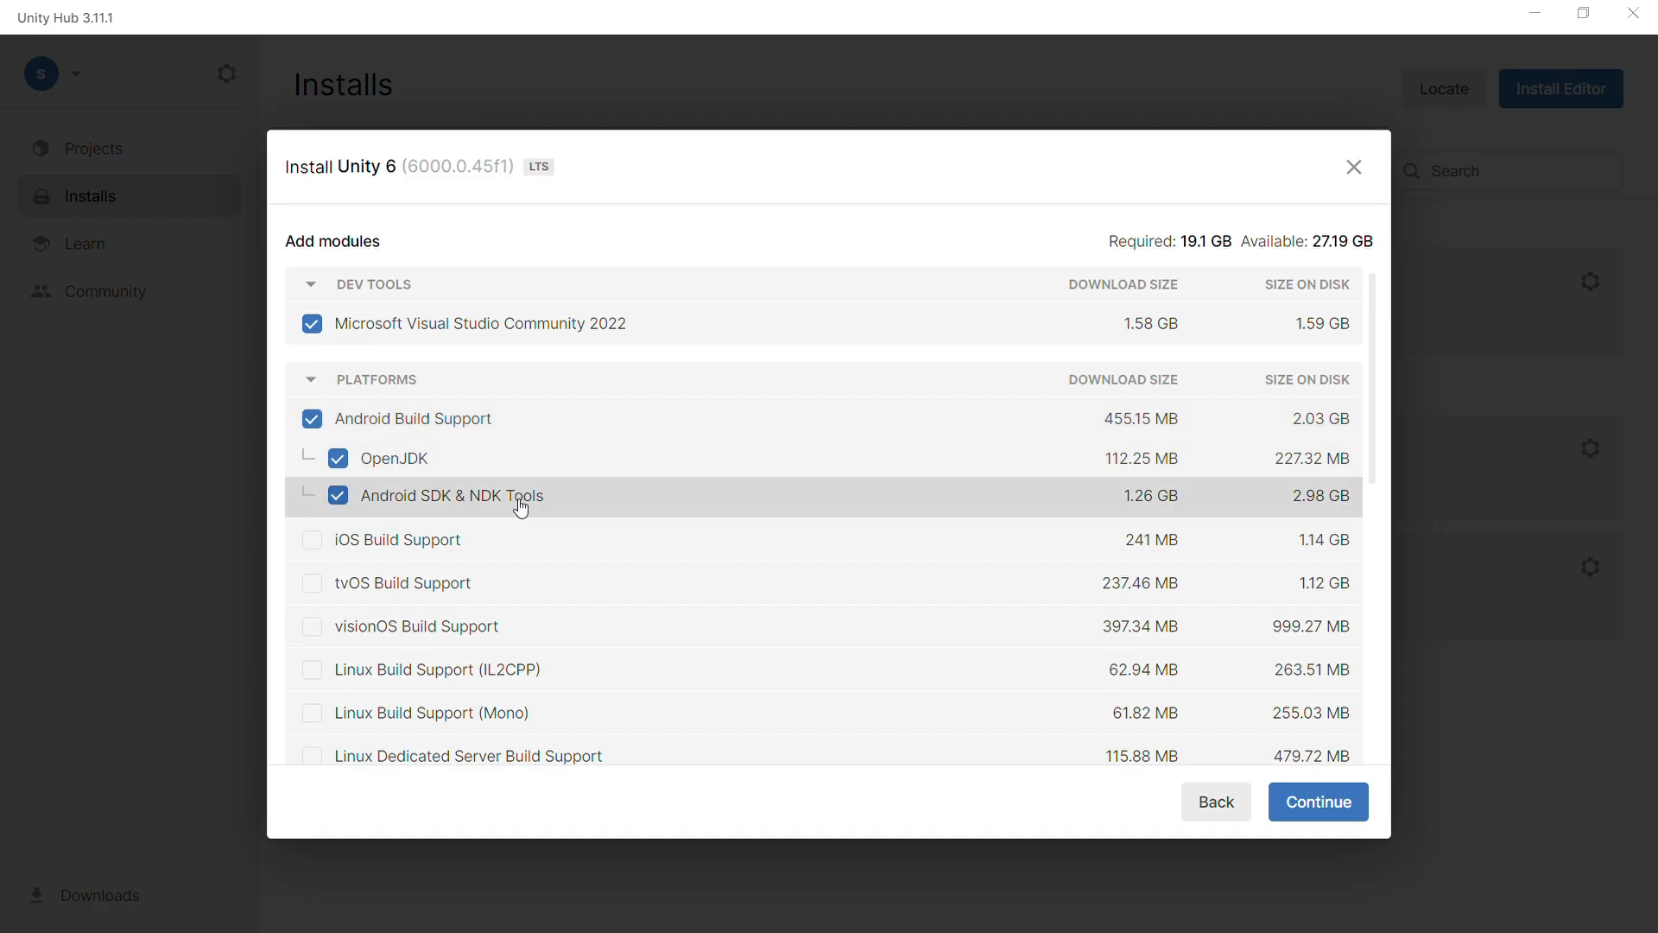
drag(1379, 349, 1388, 544)
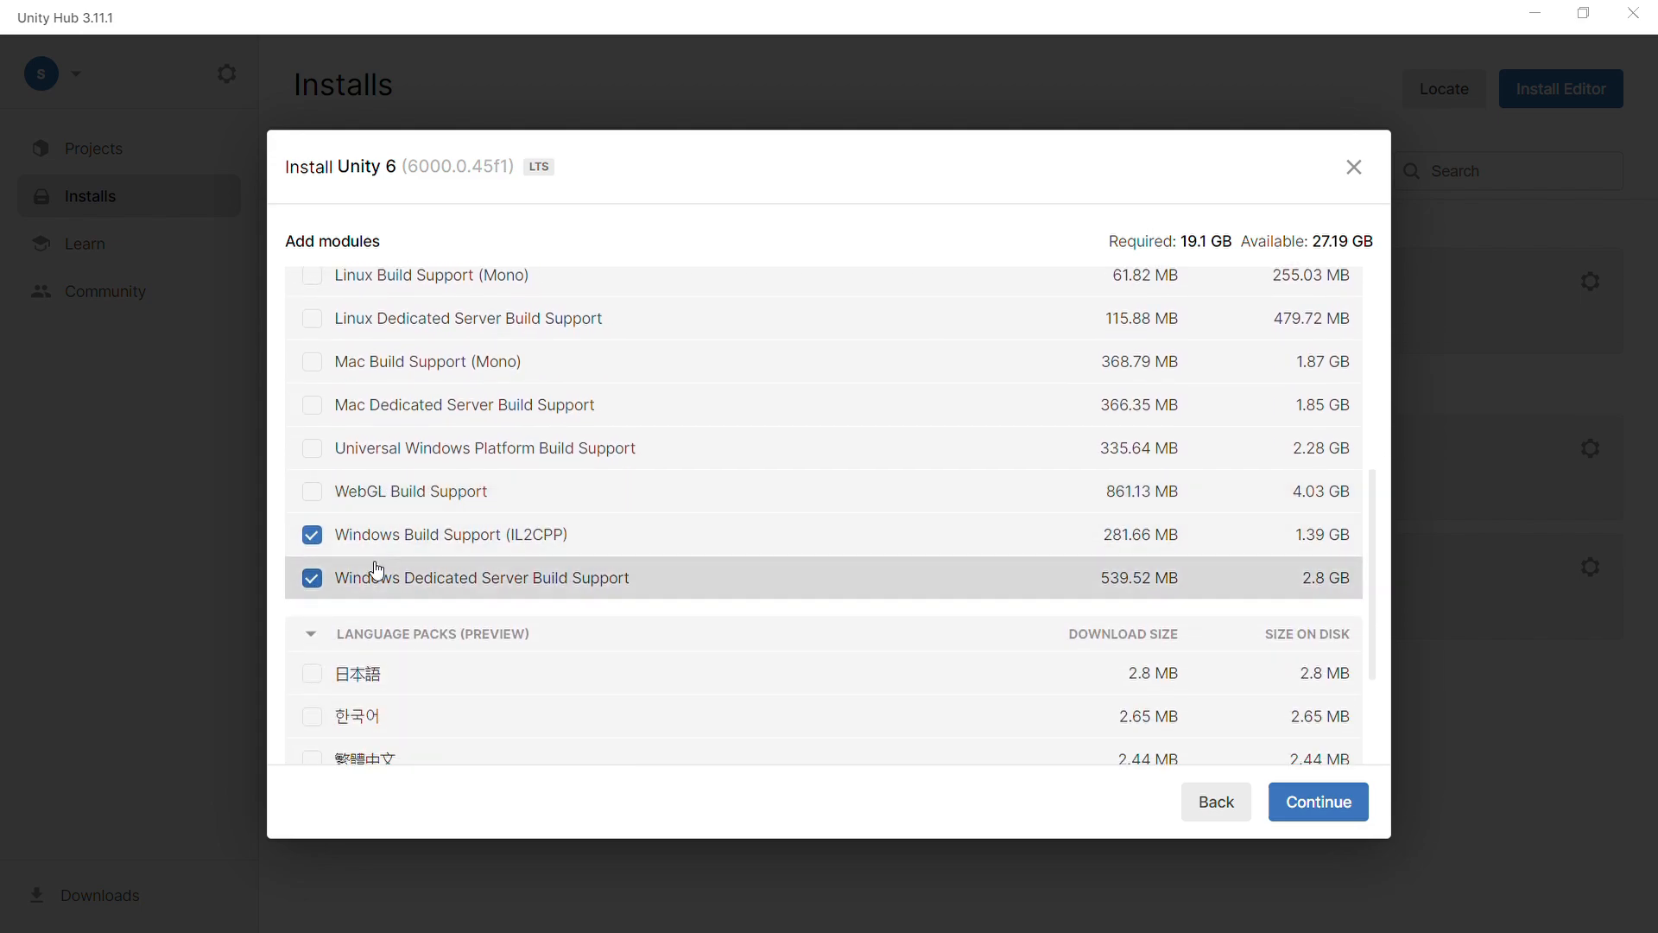
click(320, 537)
click(324, 541)
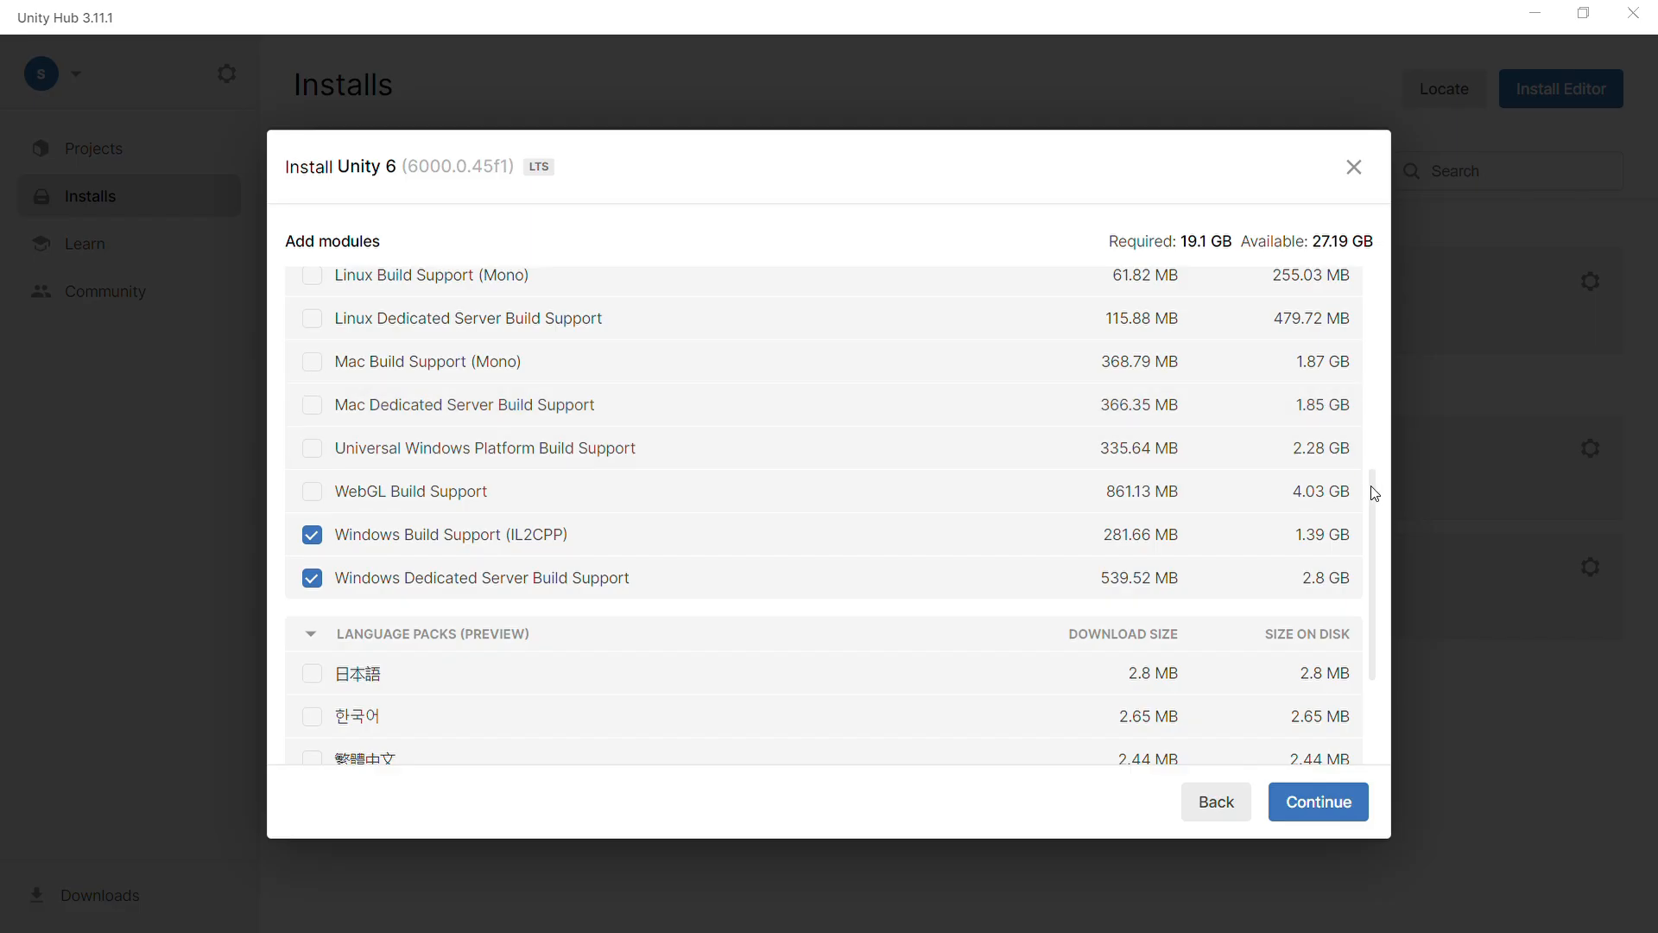
drag(1375, 494, 1379, 589)
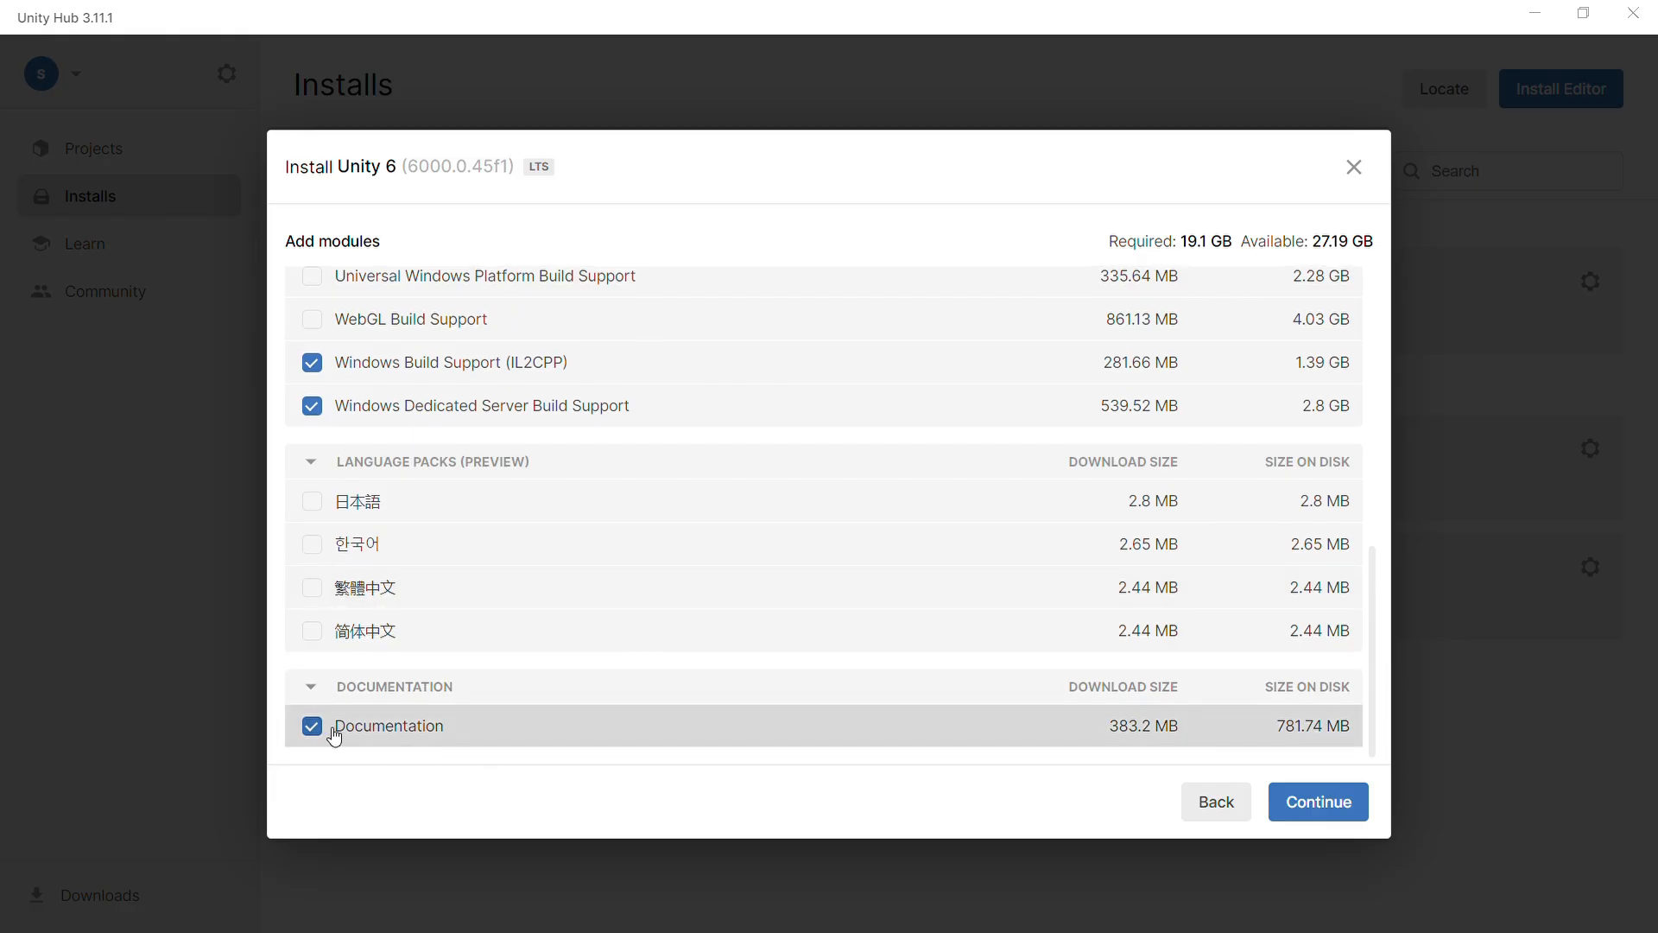
click(1353, 167)
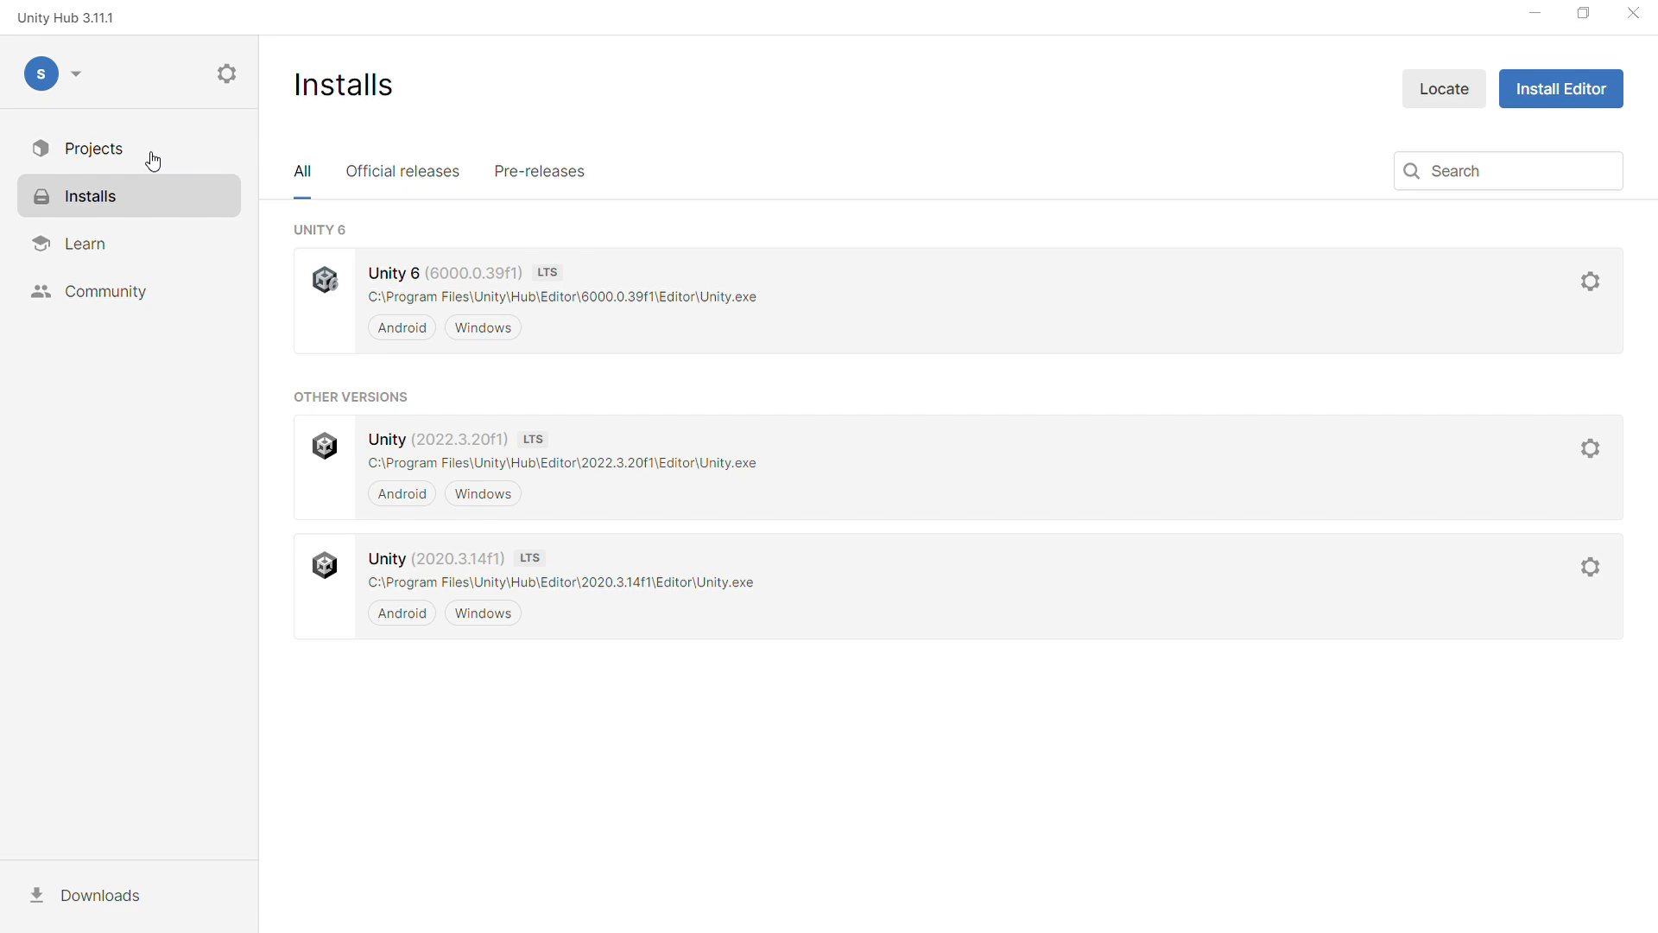
Step: Start a new project with the 6000.0.39f1 editor and select the Universal 2D core template
click(125, 157)
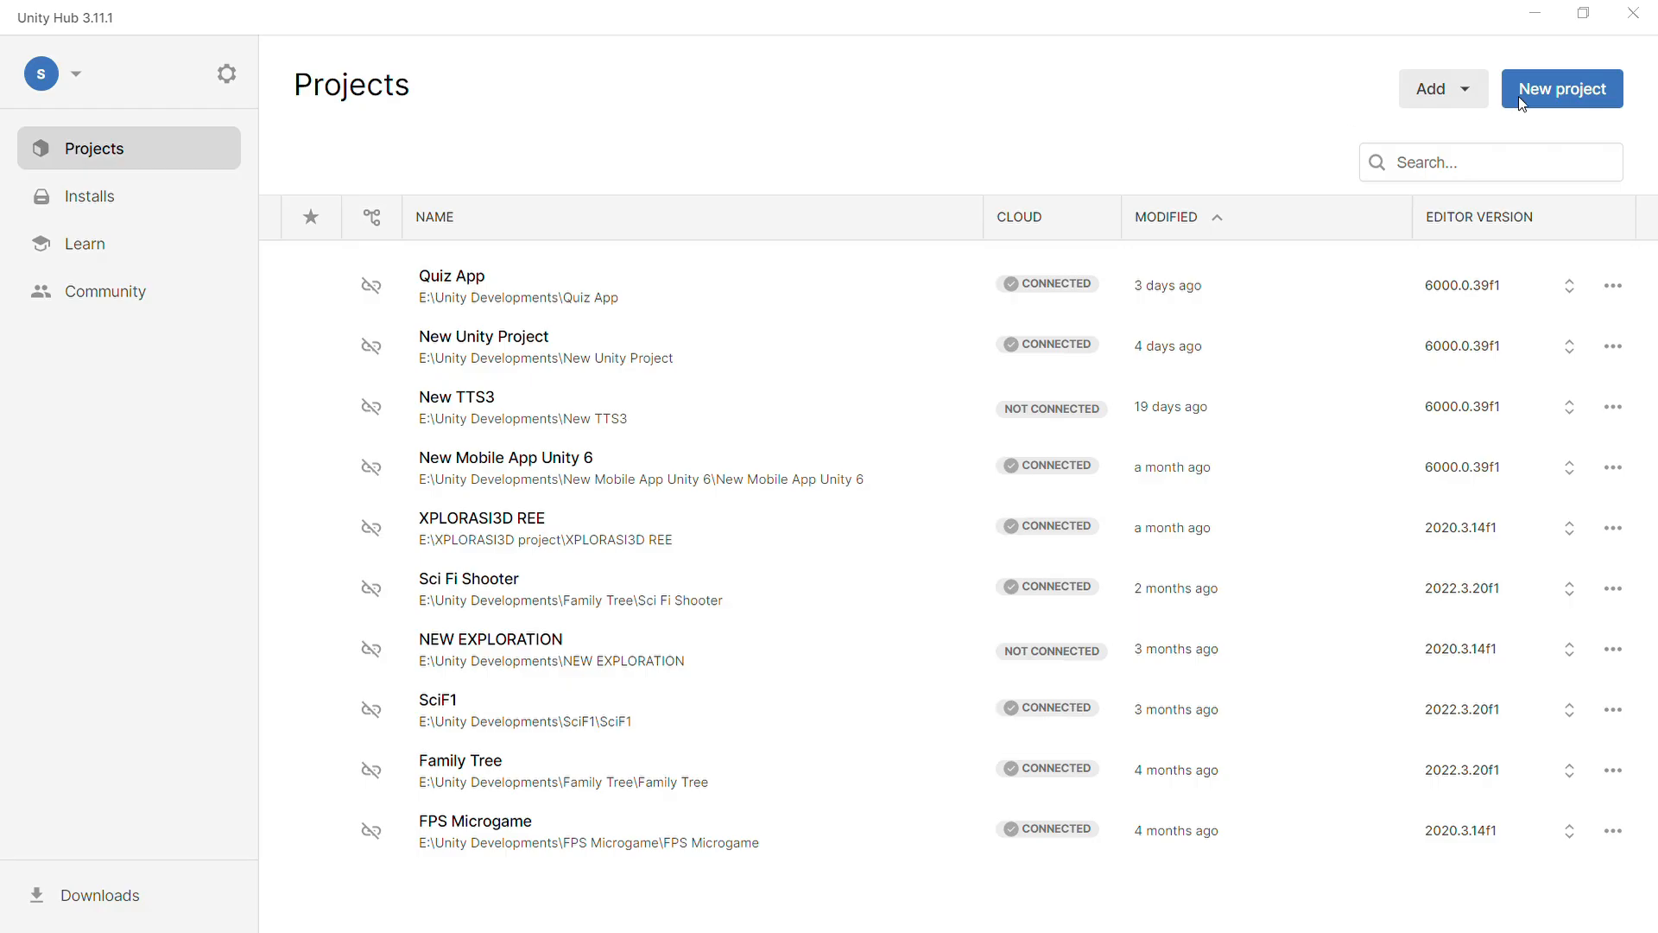
click(1567, 90)
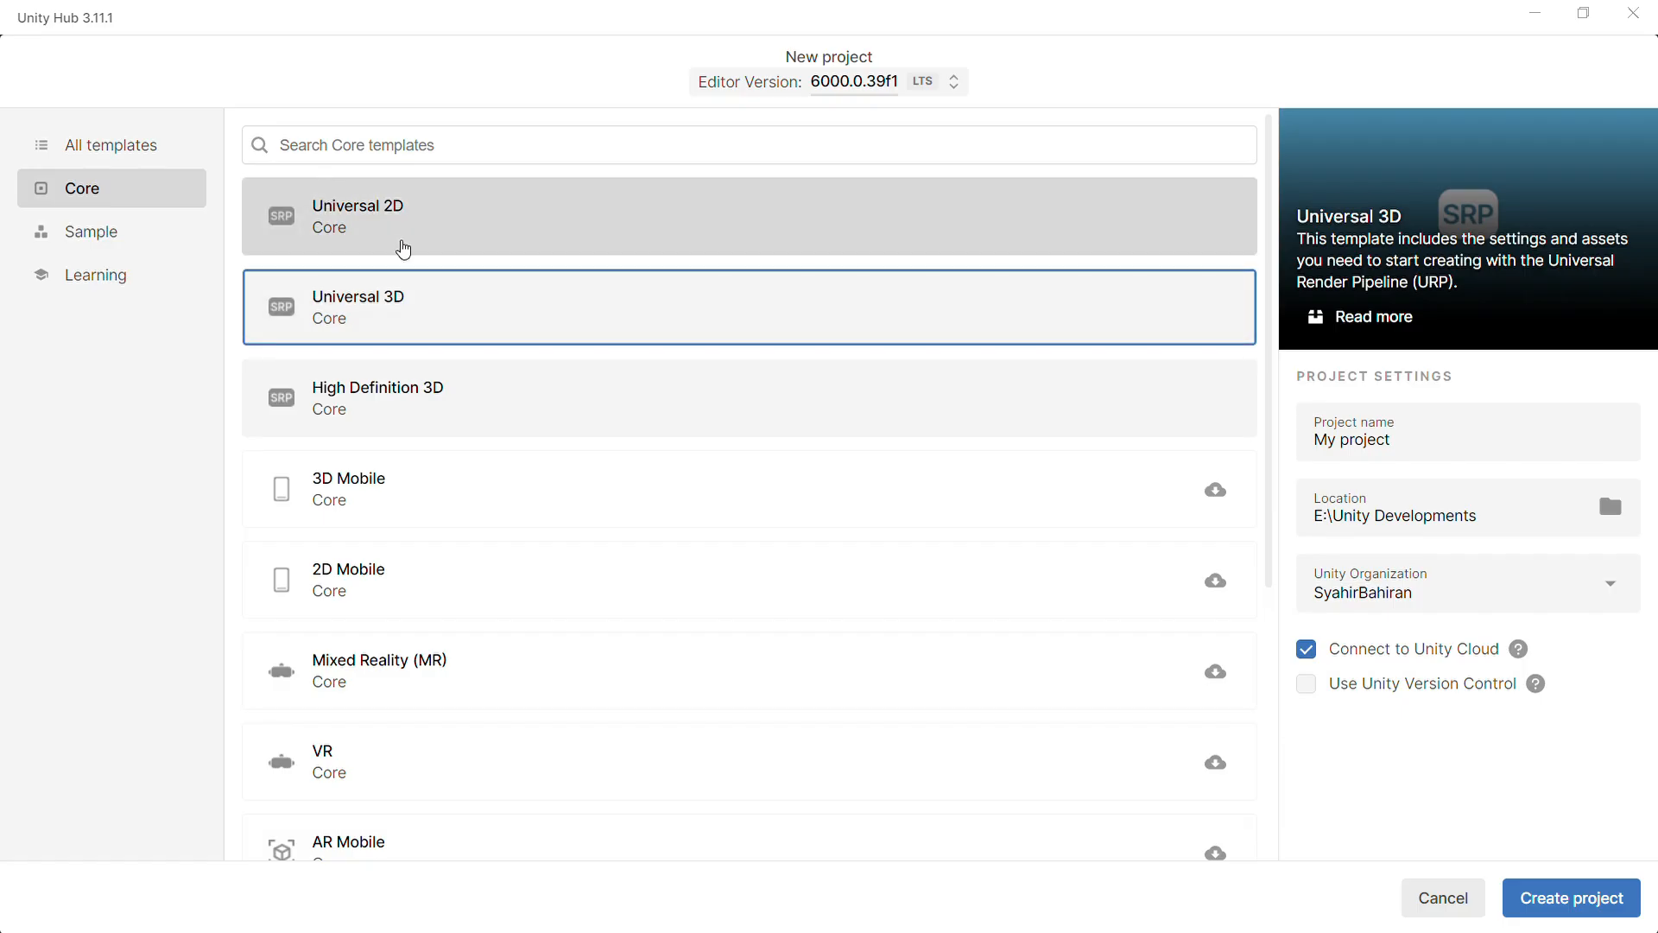
click(415, 224)
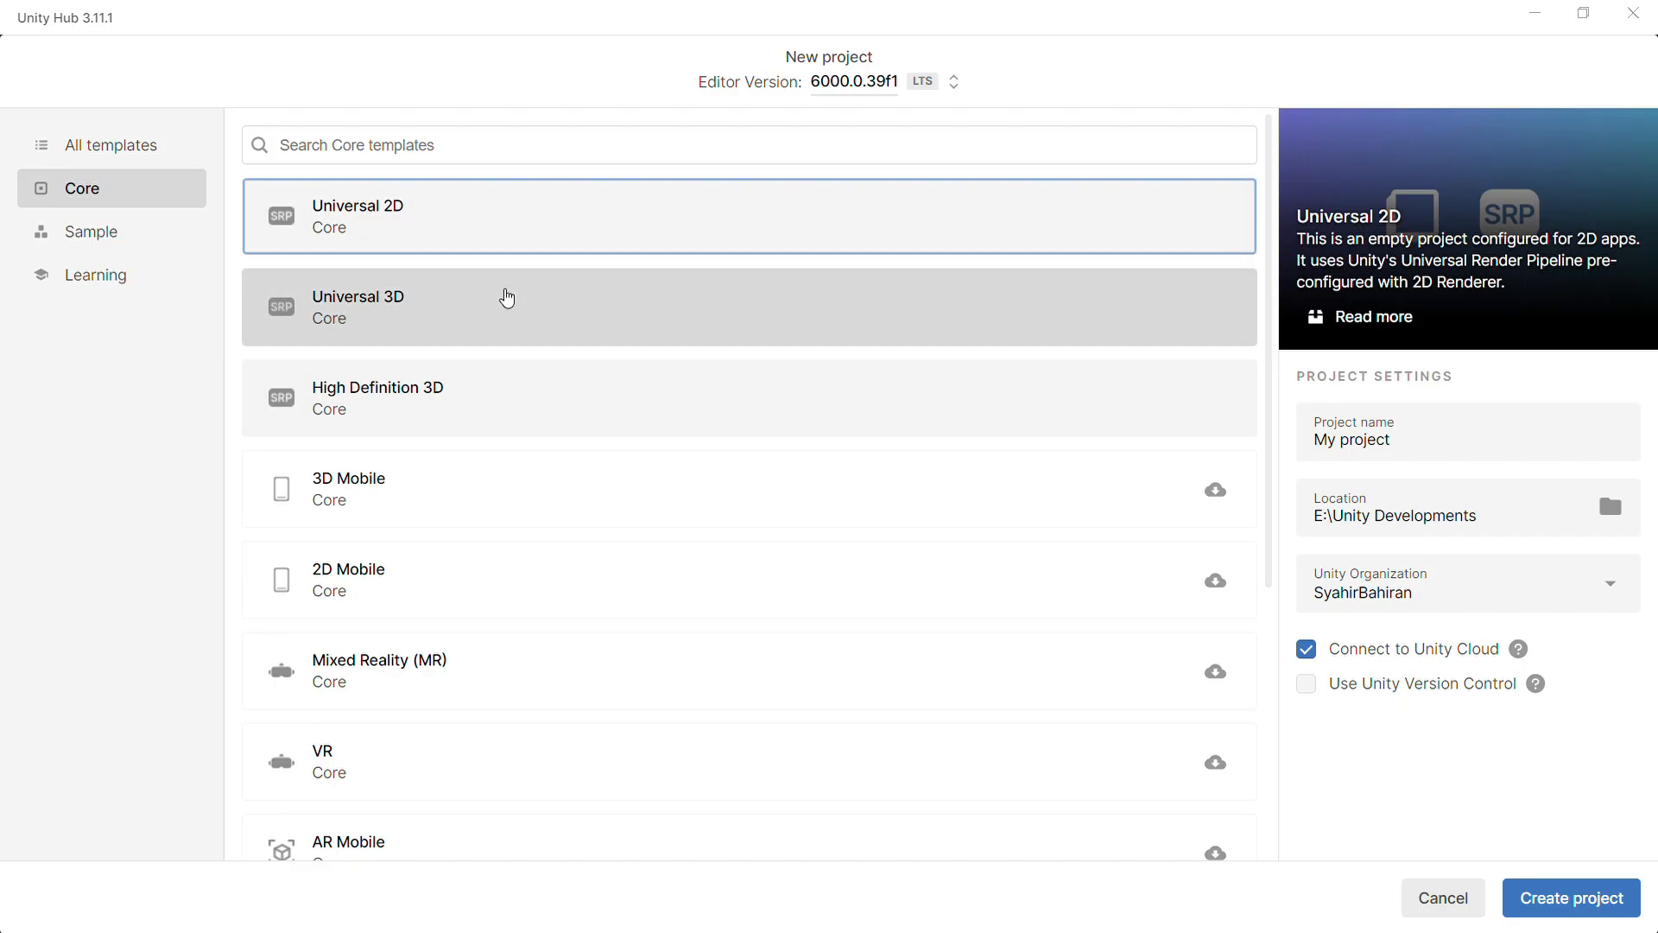
Step: Preview the Universal 3D, 3D Mobile and 2D Mobile templates and look through the remaining Core templates
click(507, 298)
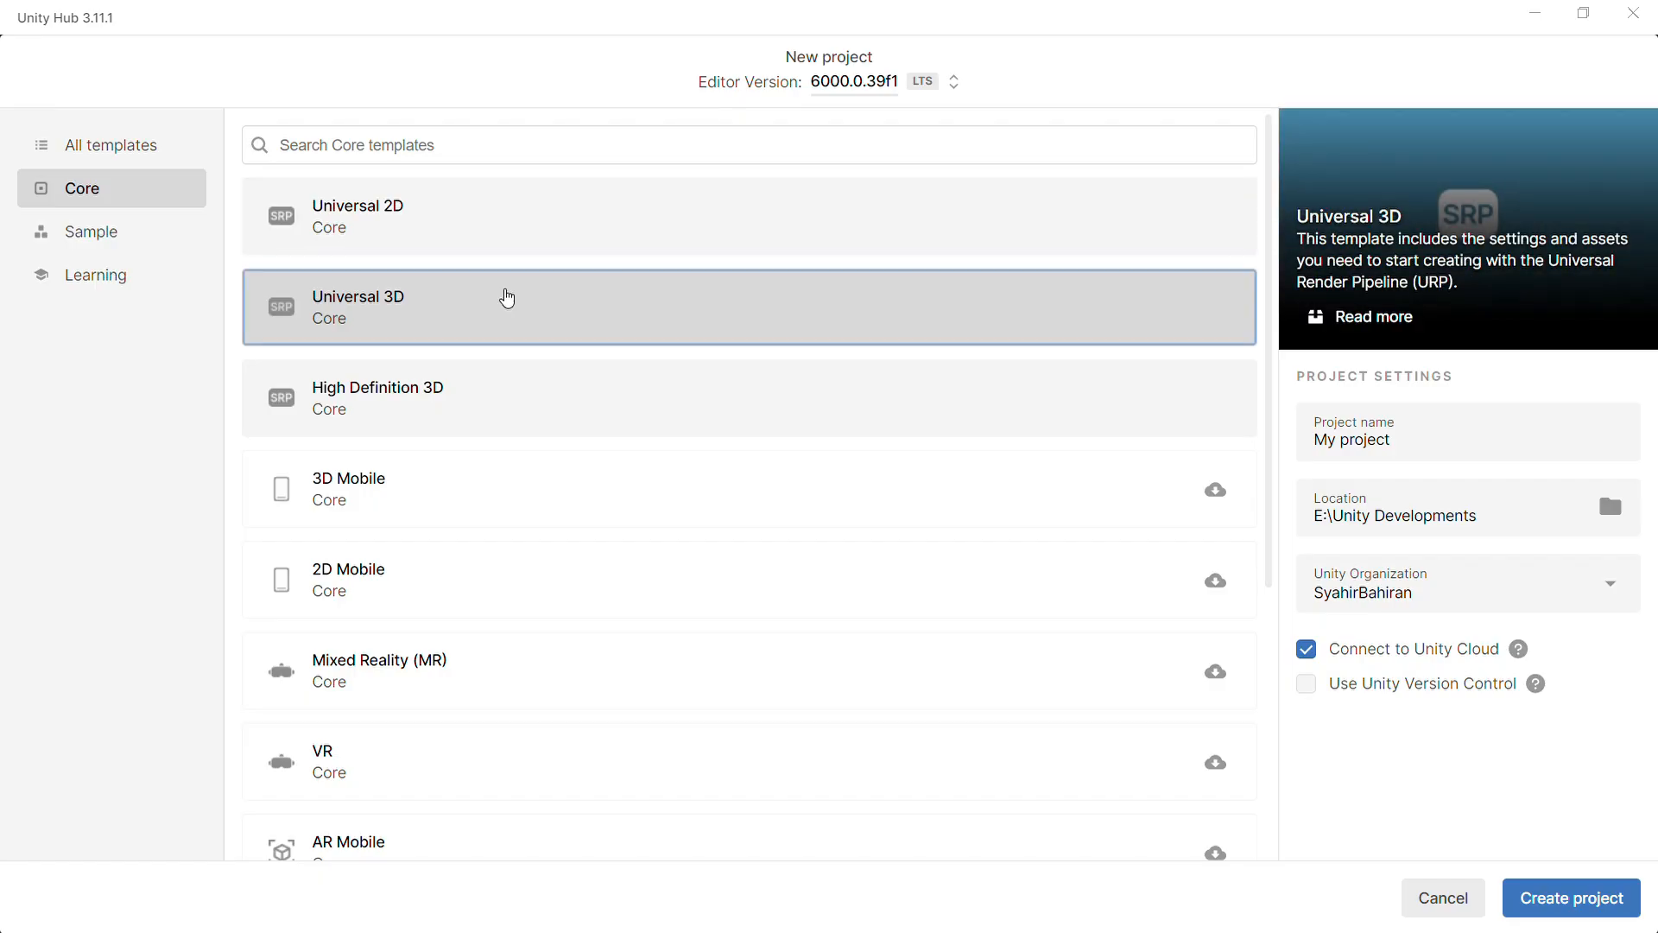
click(460, 479)
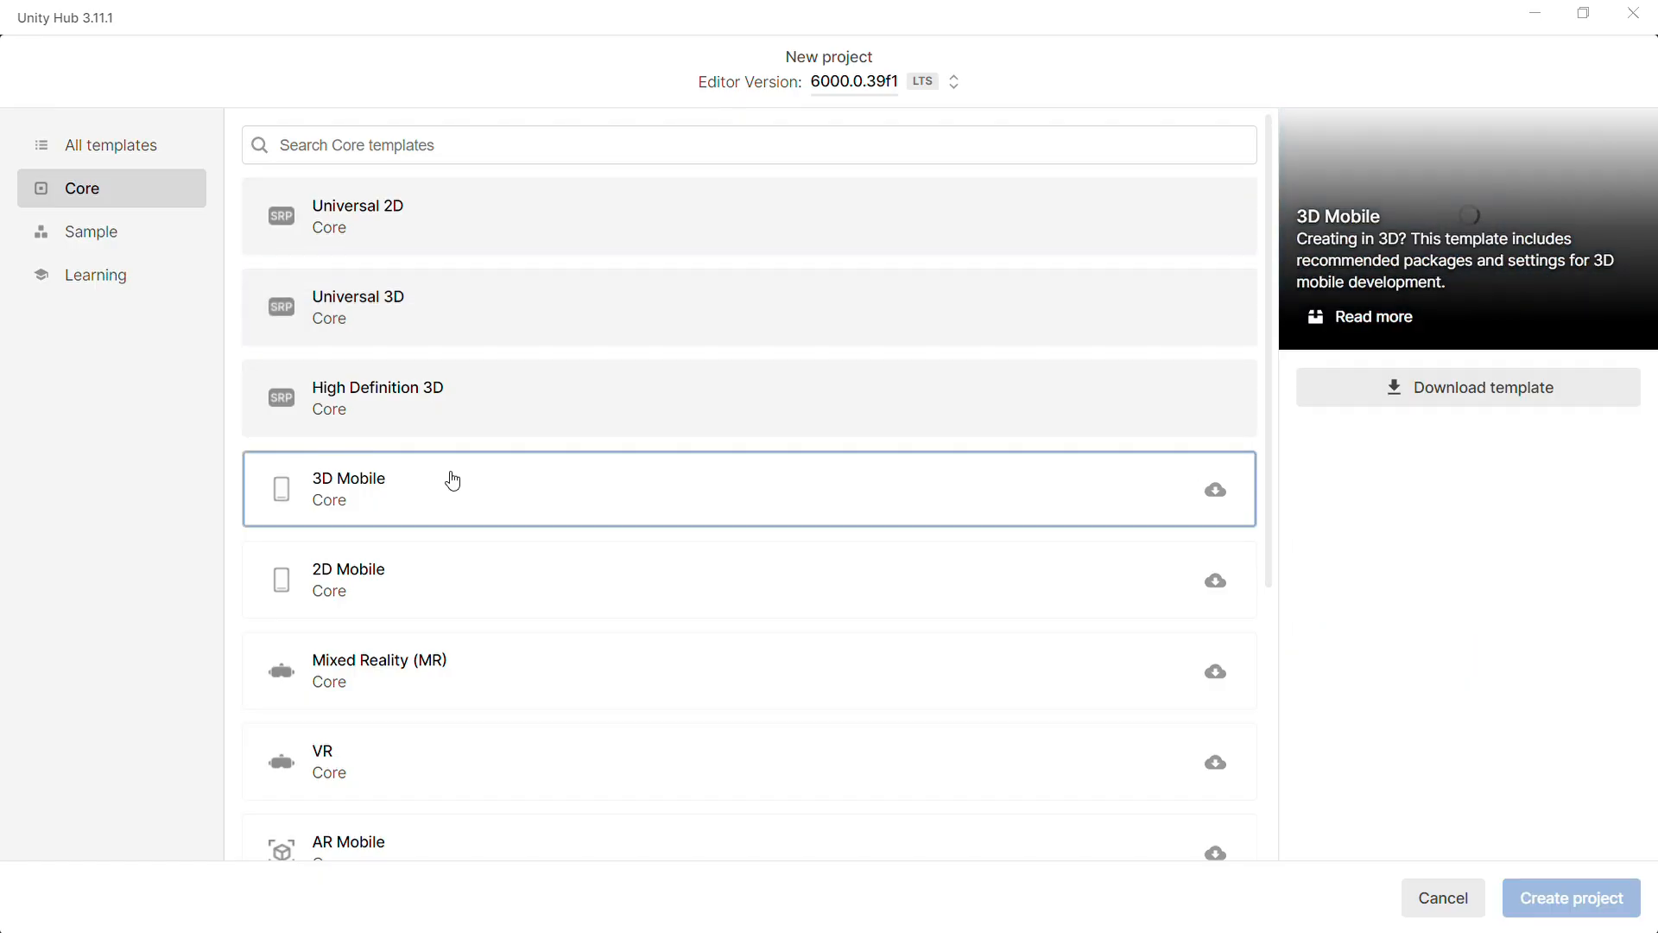
click(416, 590)
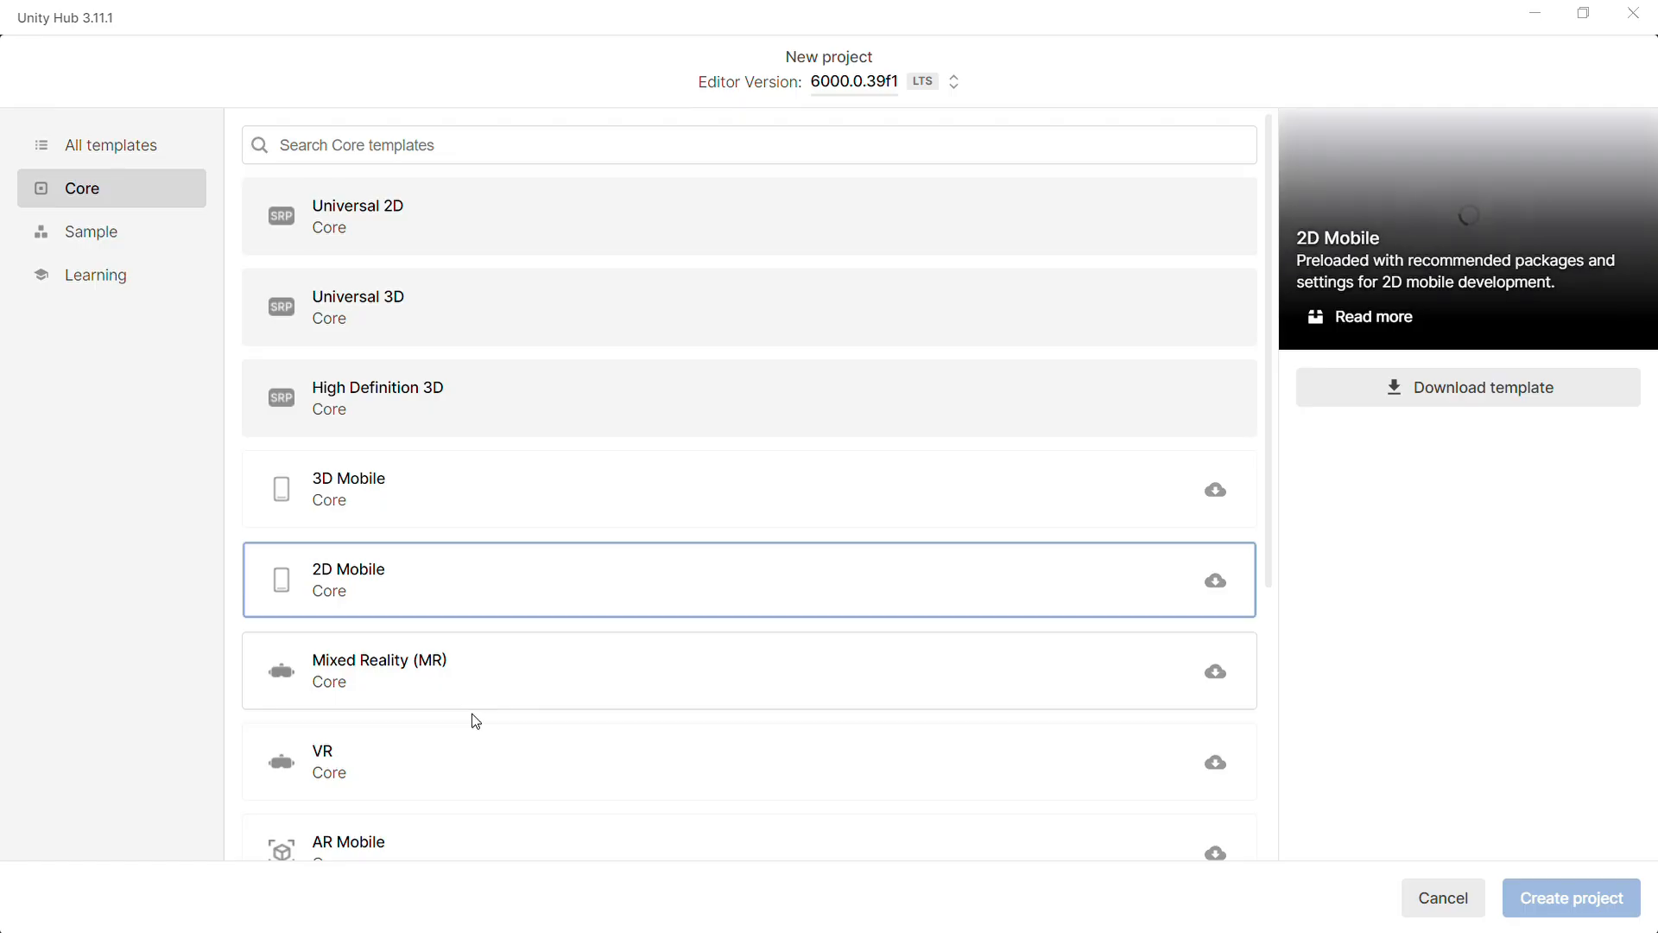
scroll(476, 721, down, 3)
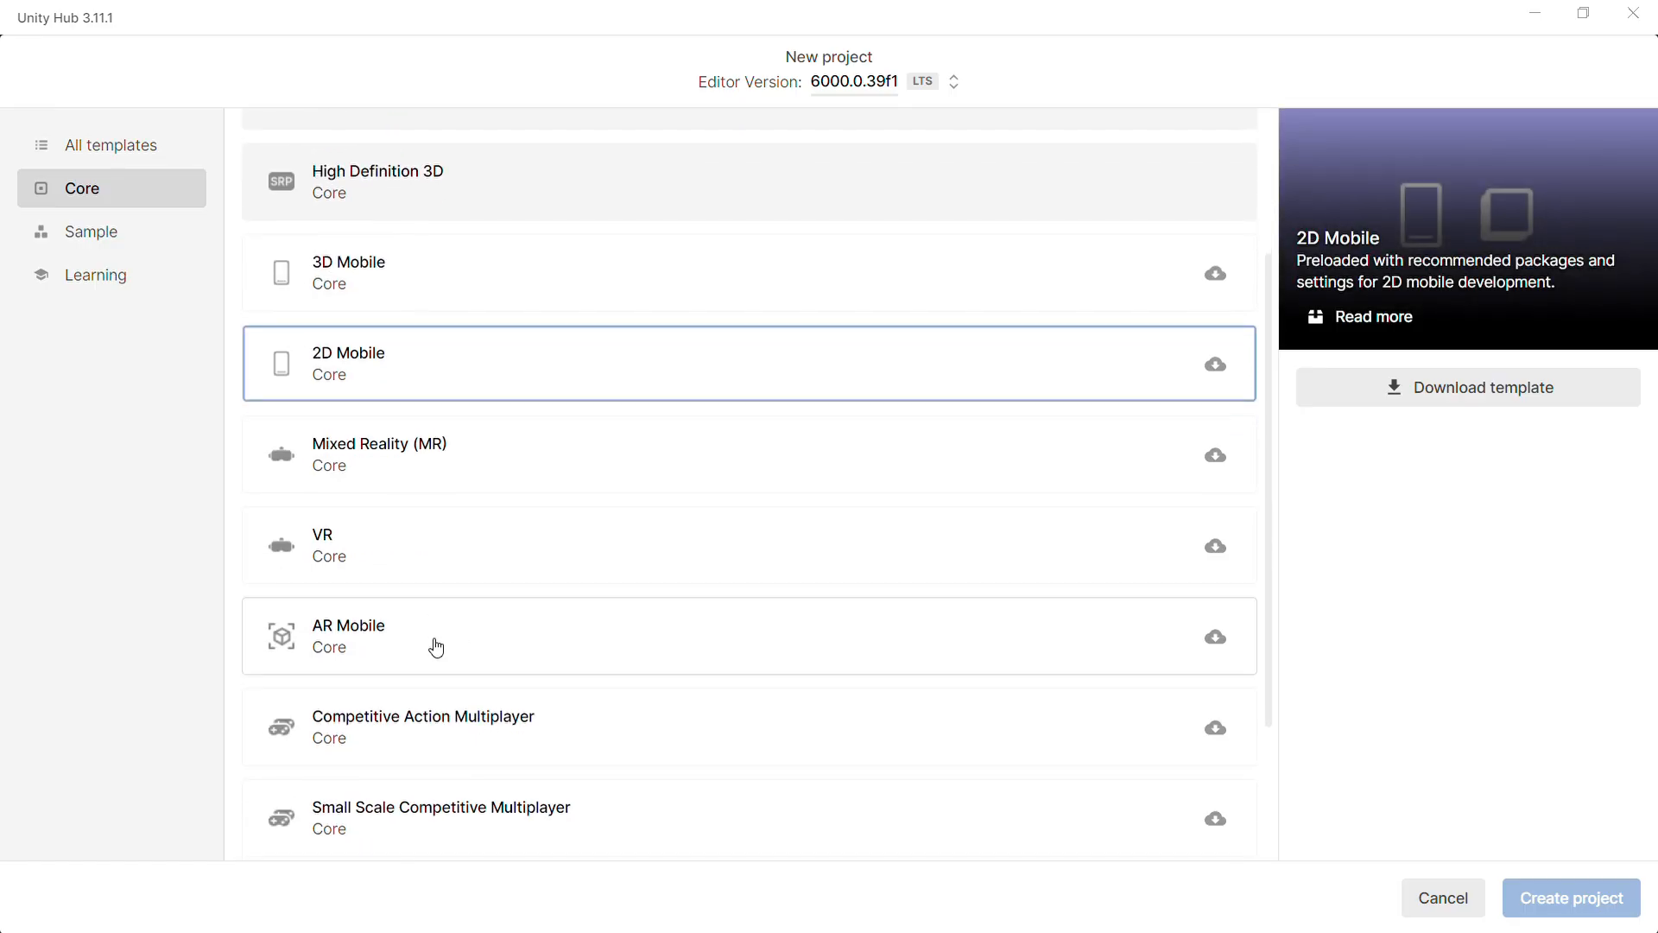
scroll(434, 646, down, 3)
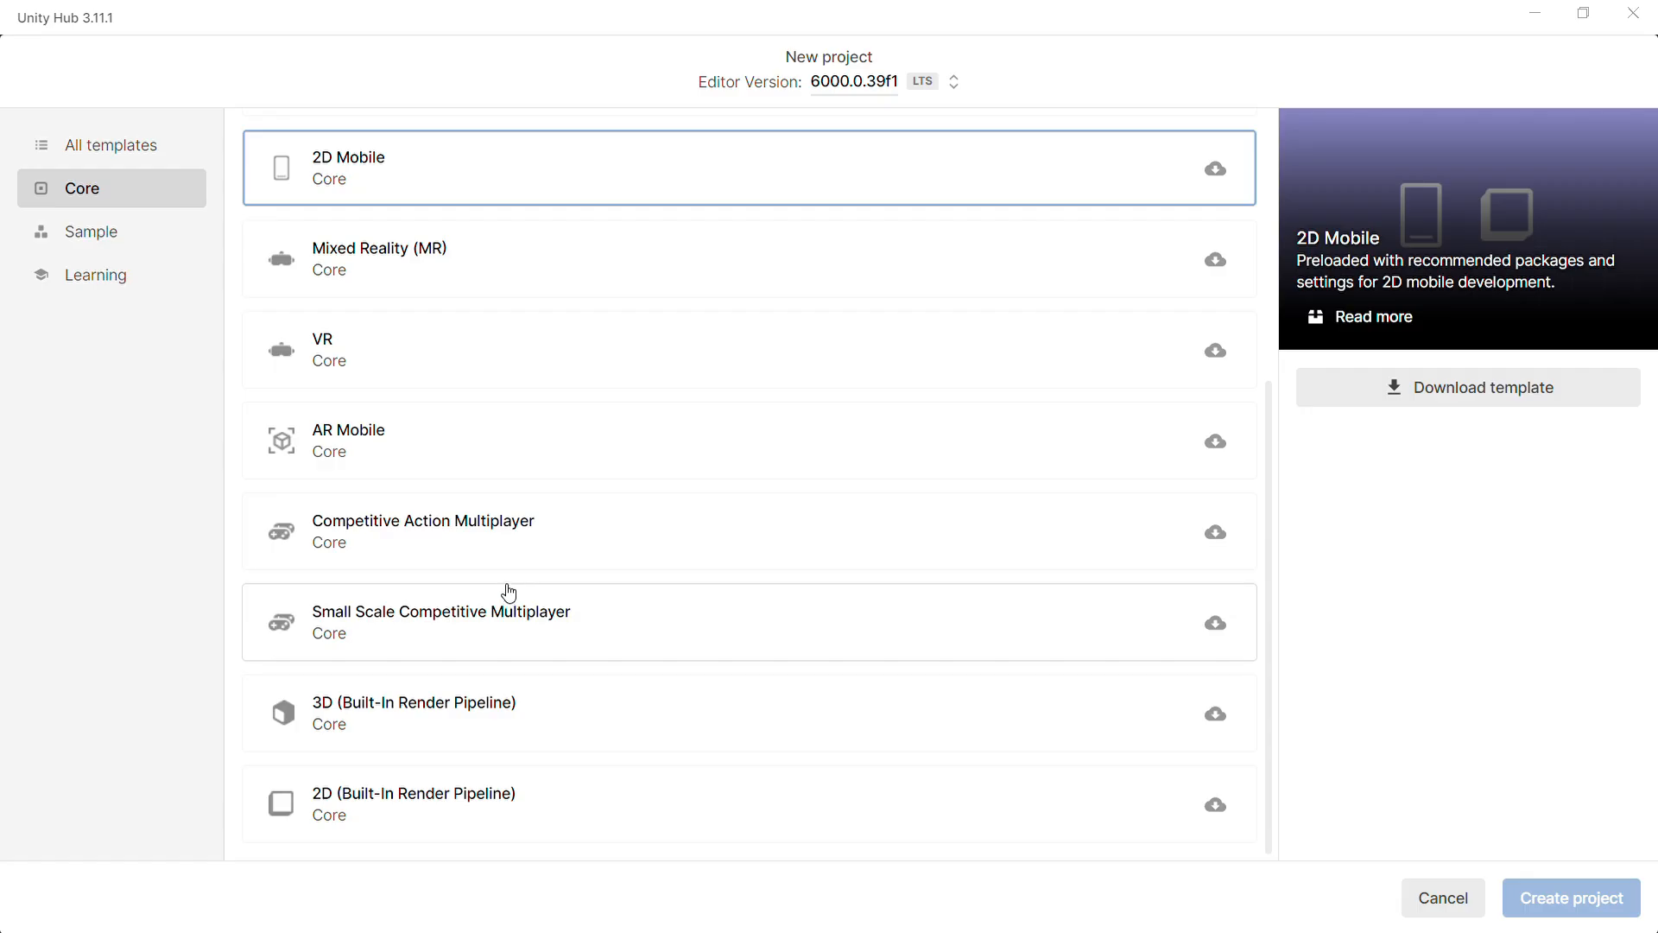
scroll(509, 593, up, 5)
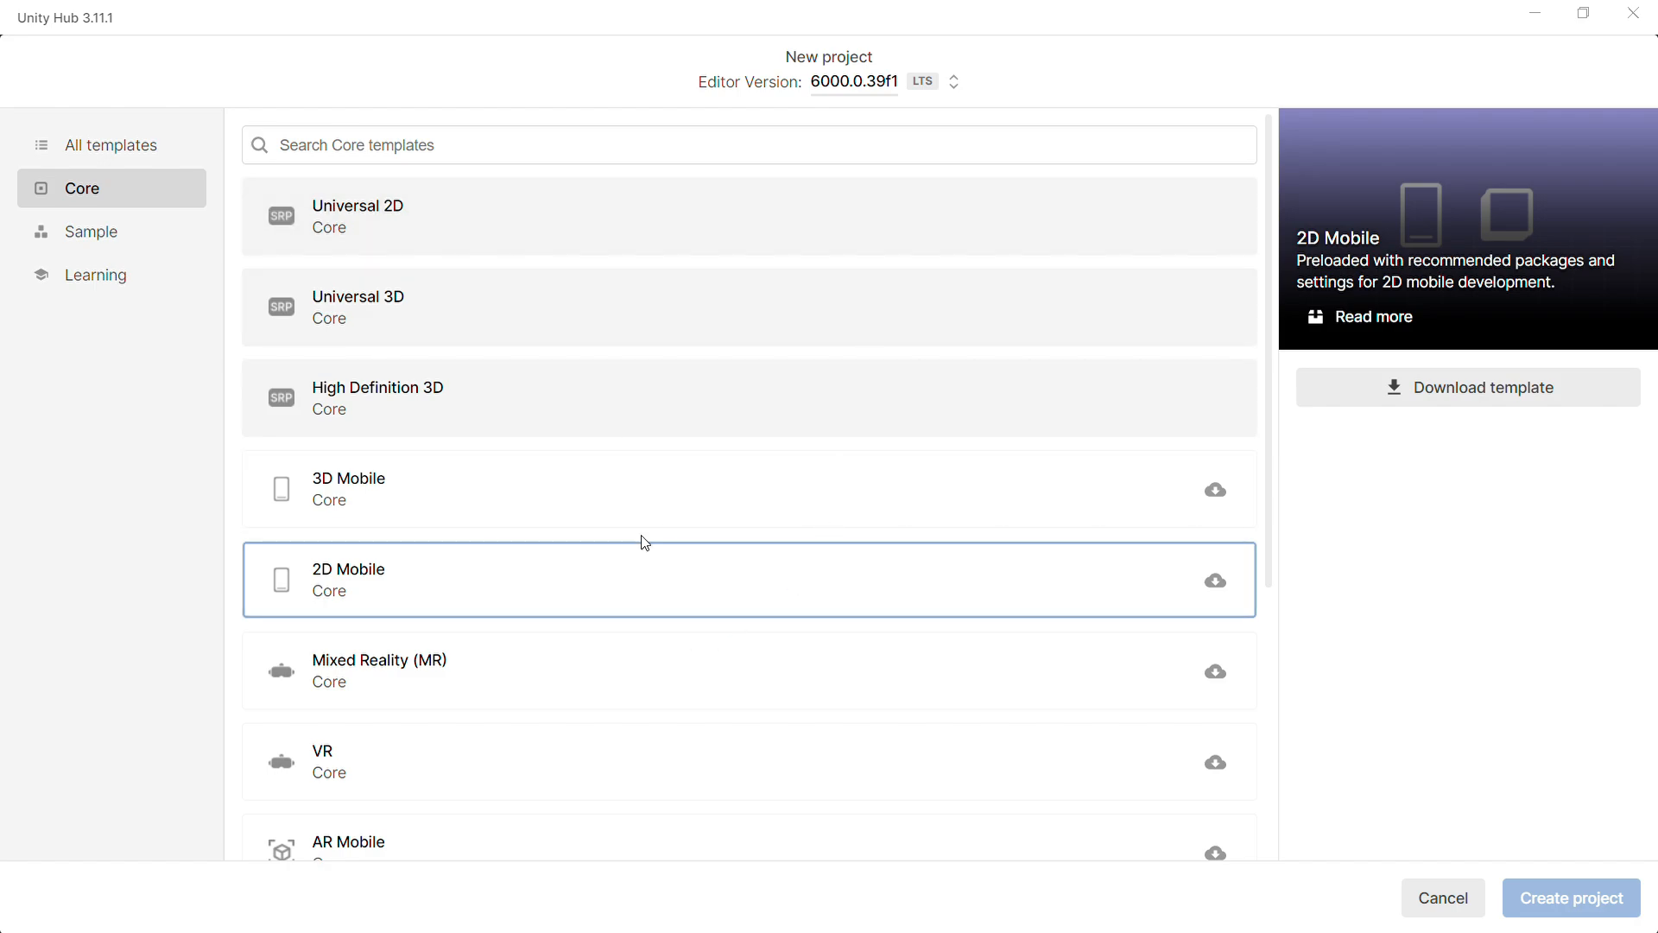
Step: Create a project named New App from the Universal 2D template in E:\Unity Developments
click(497, 229)
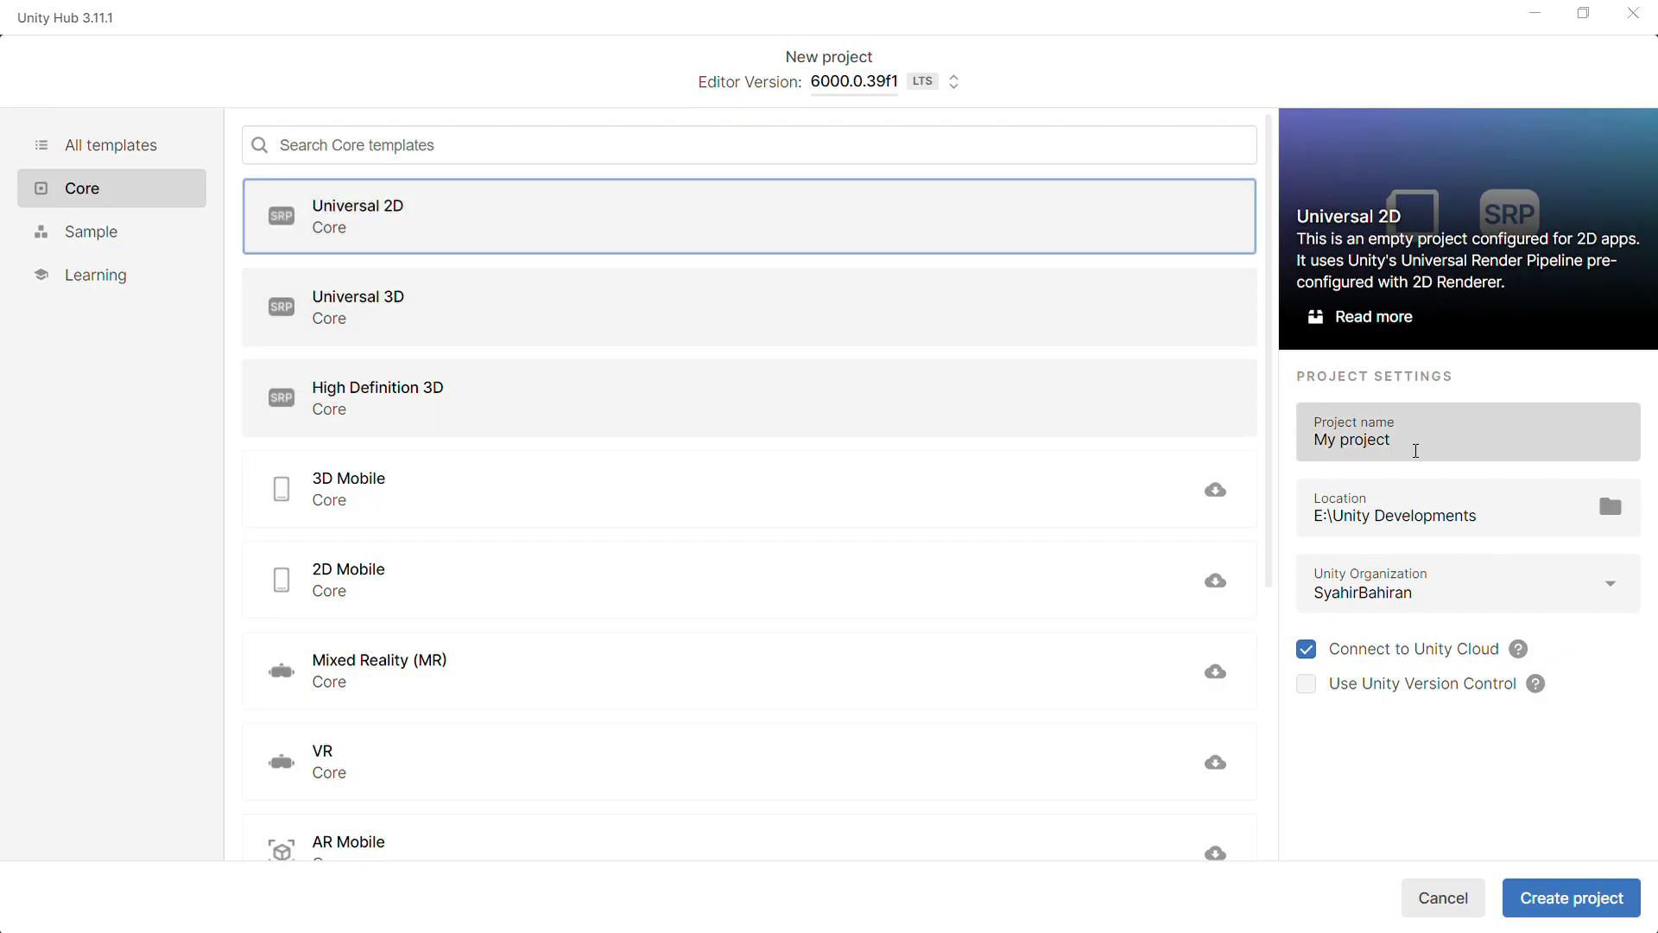
drag(1415, 450, 1281, 444)
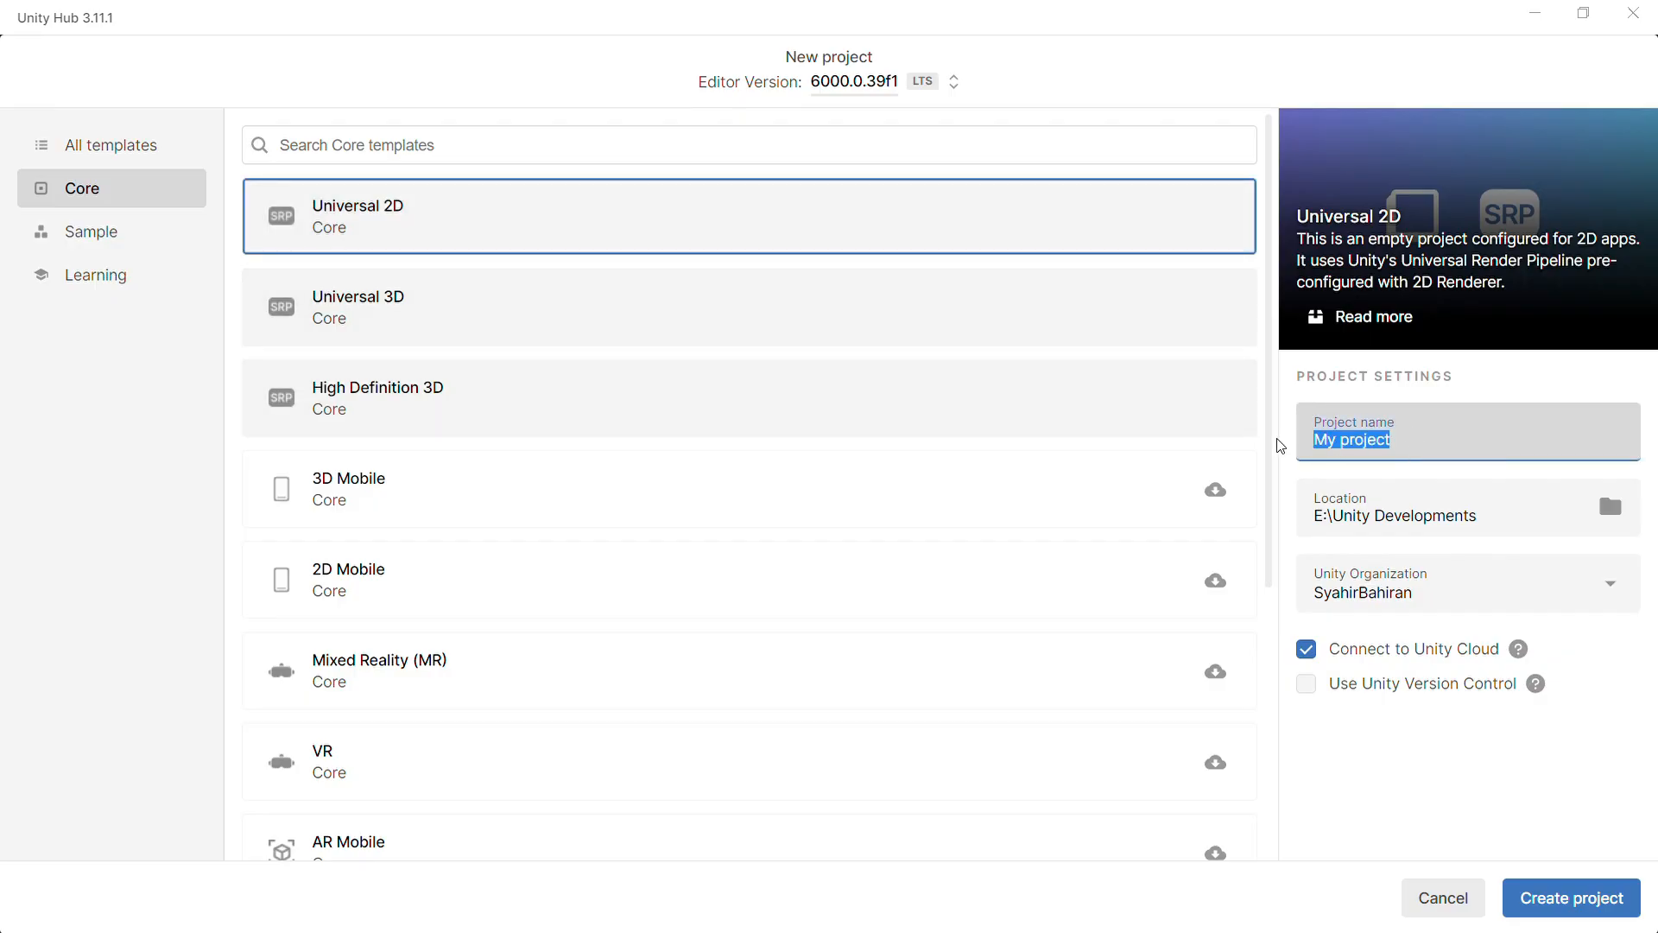
text(New App)
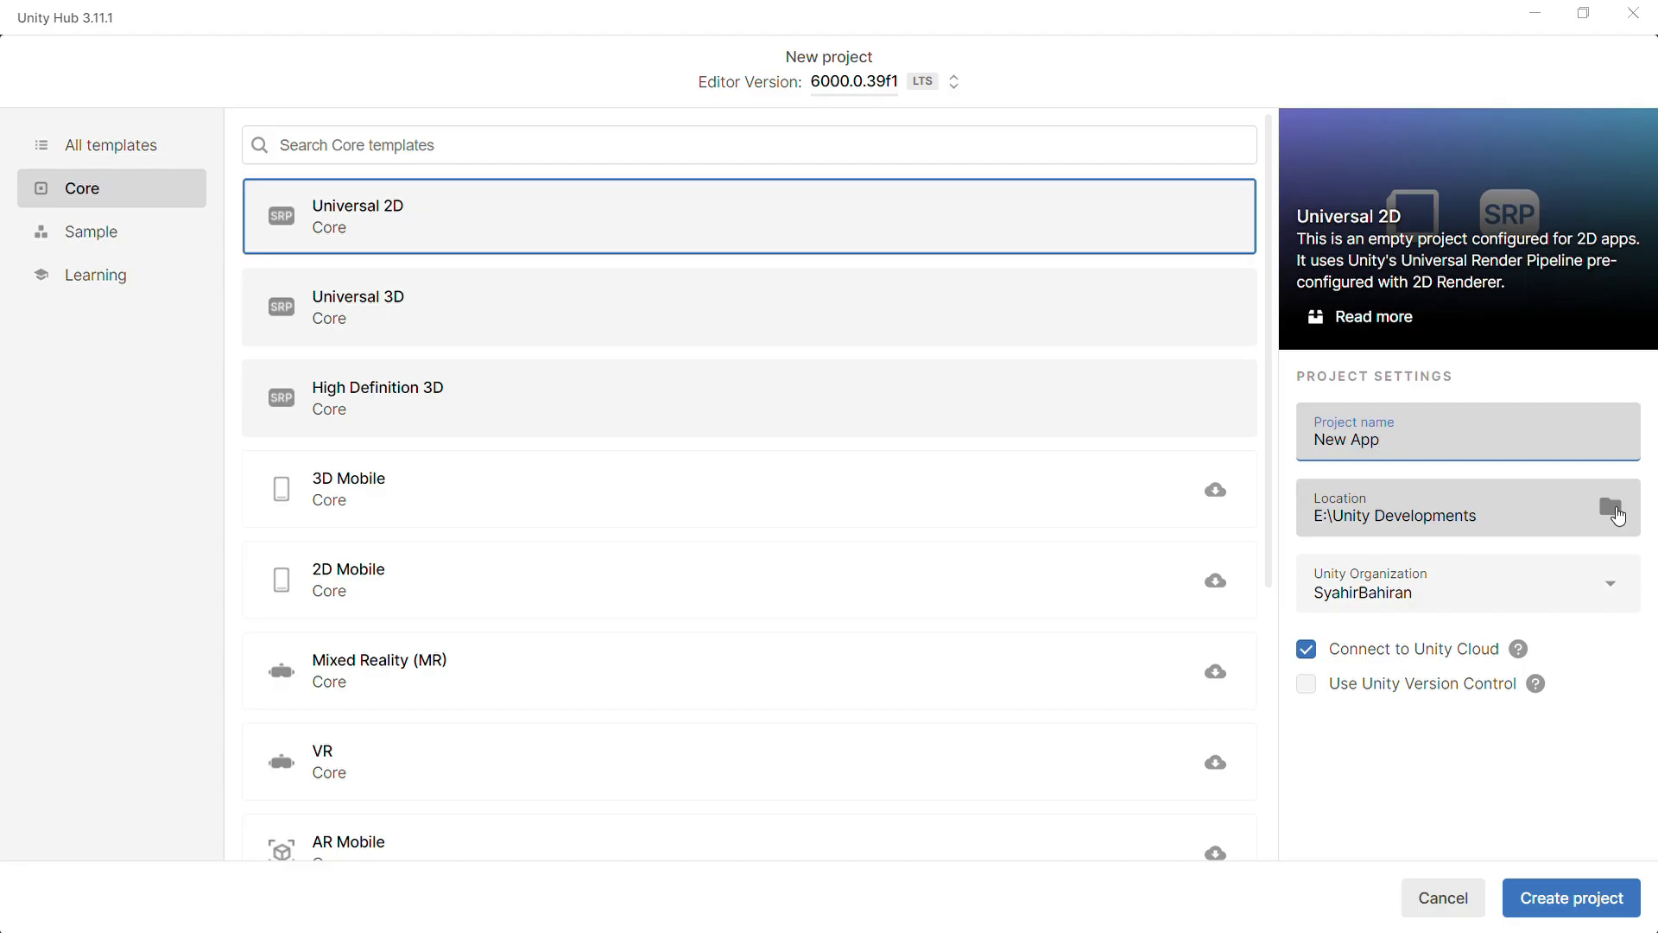
click(1611, 508)
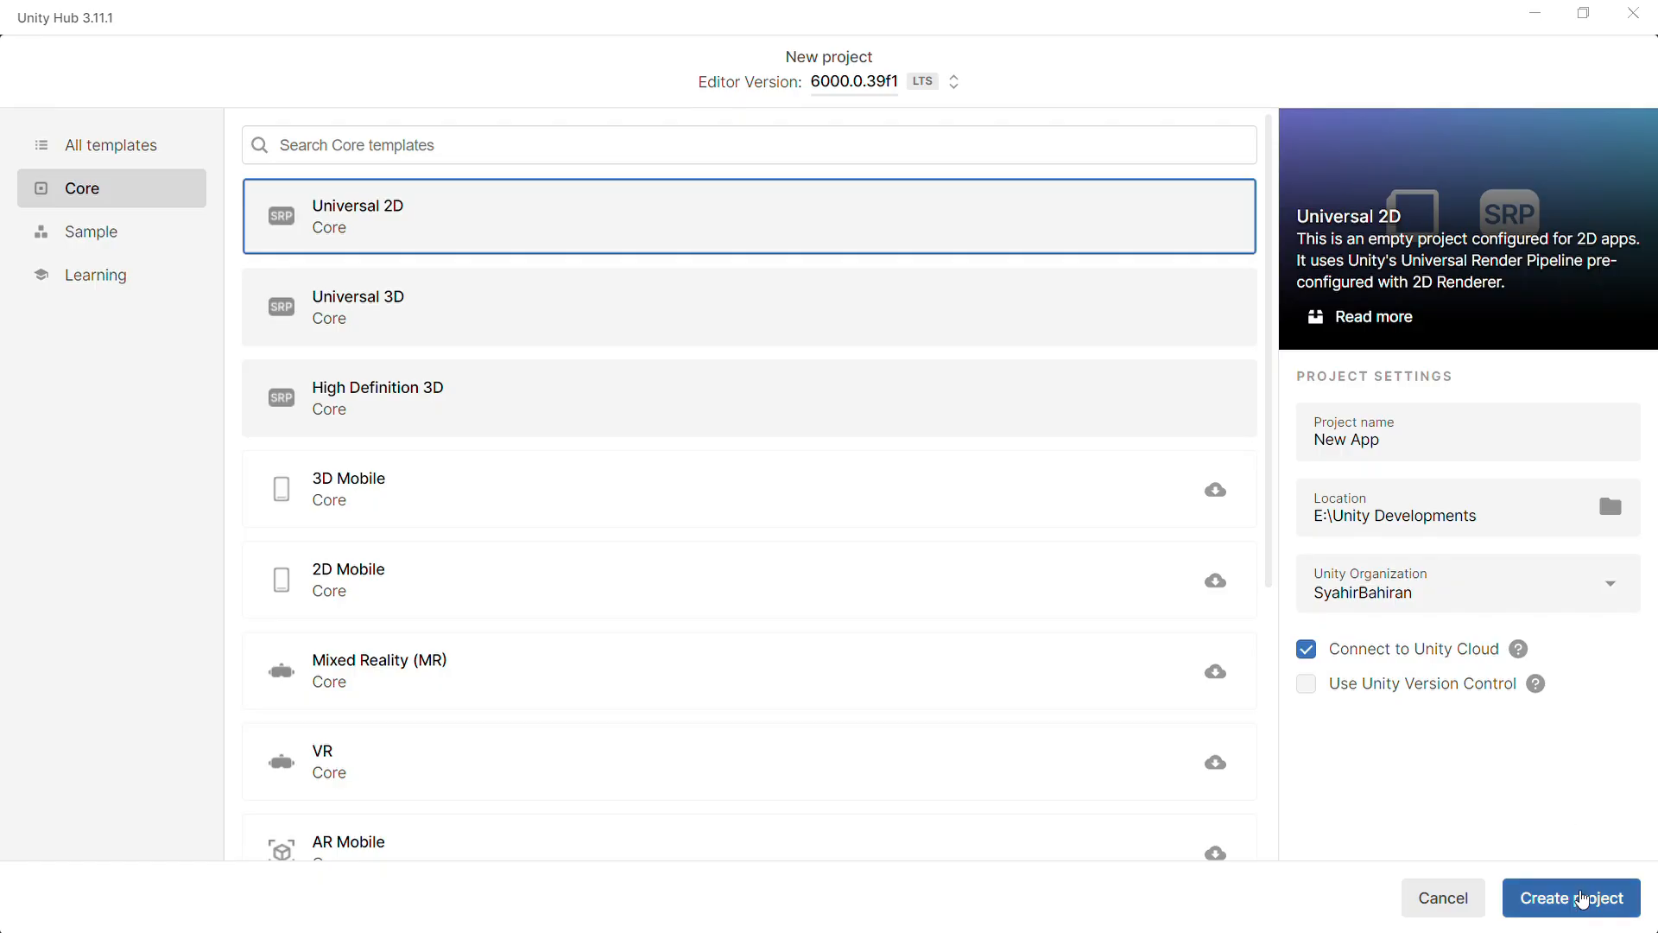
click(1581, 899)
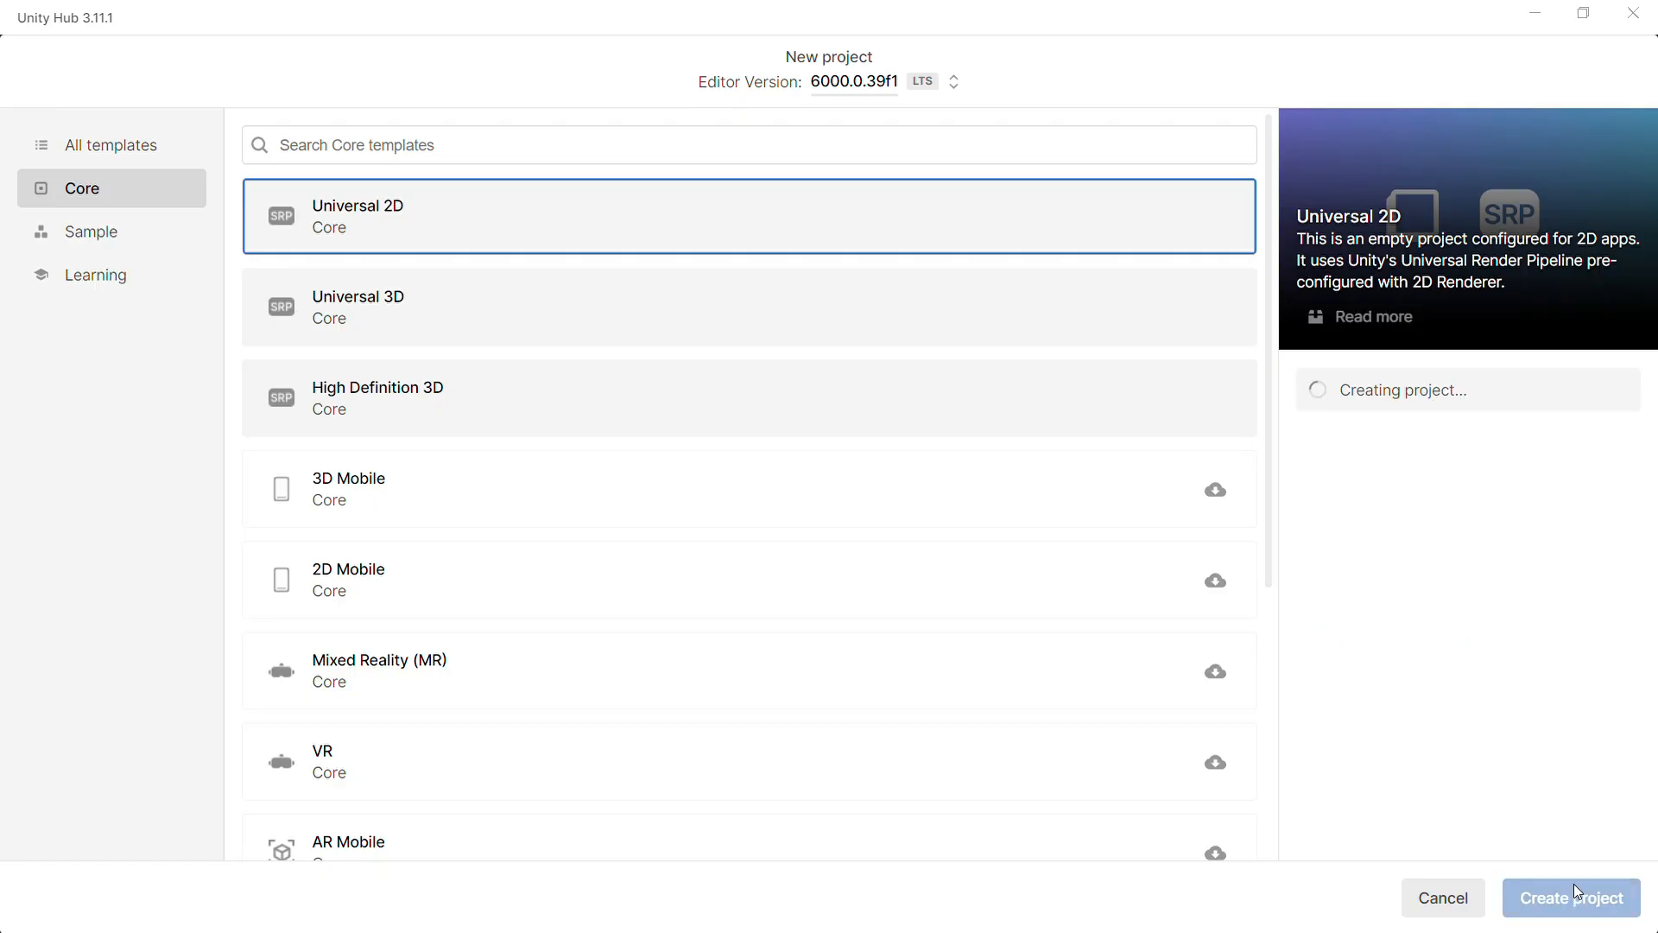